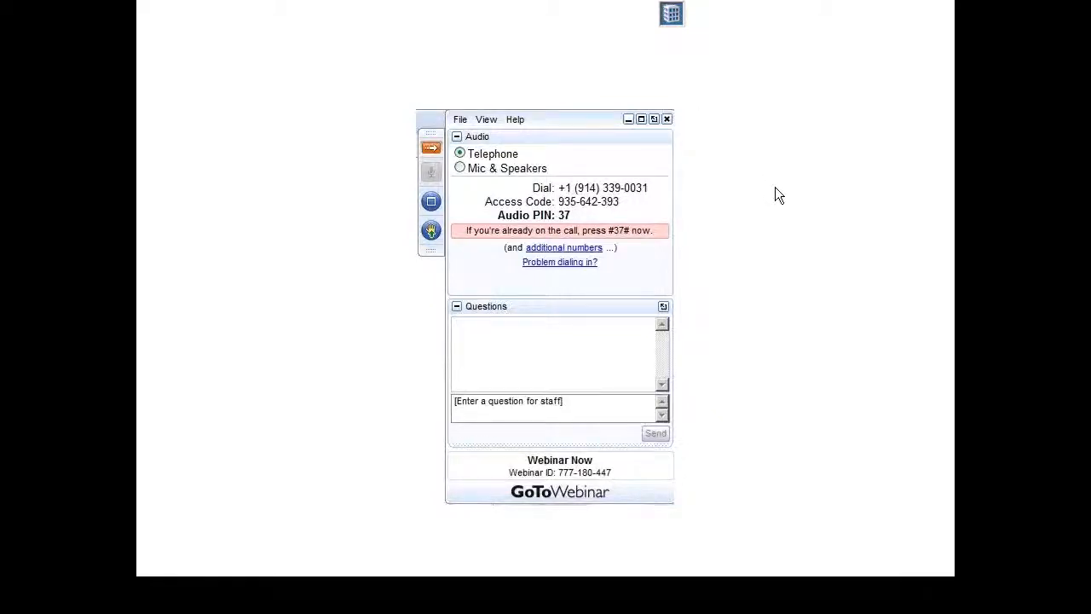
End the slide show and close the presentation
{"action": "key", "text": "Escape"}
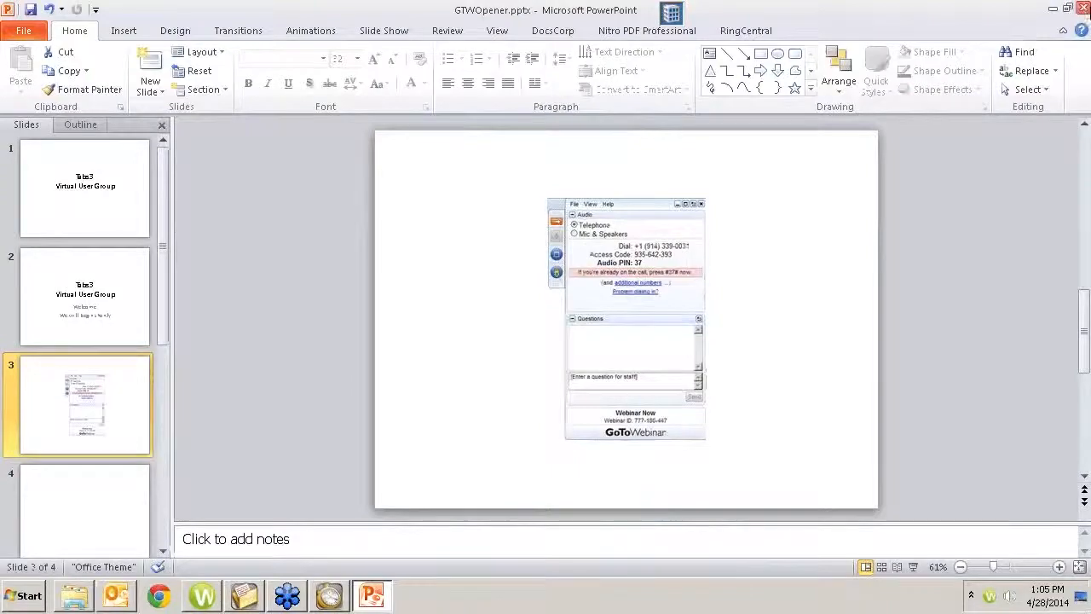
{"action": "left_click", "coordinate": [1084, 7]}
{"action": "left_click", "coordinate": [544, 317]}
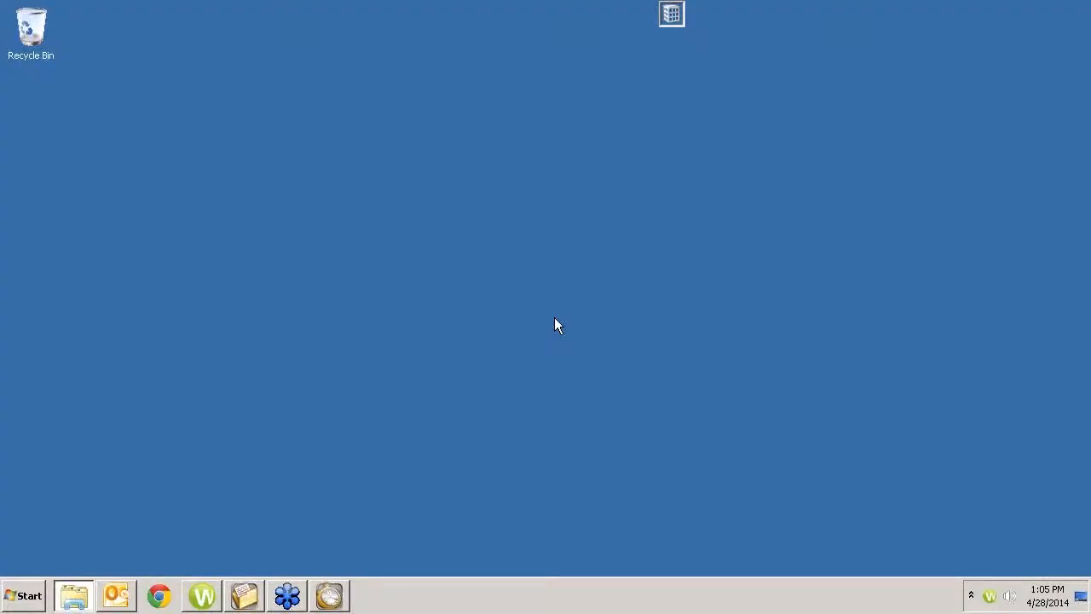
Switch to Tabs3 and open the firm-wide Customization settings
{"action": "left_click", "coordinate": [329, 595]}
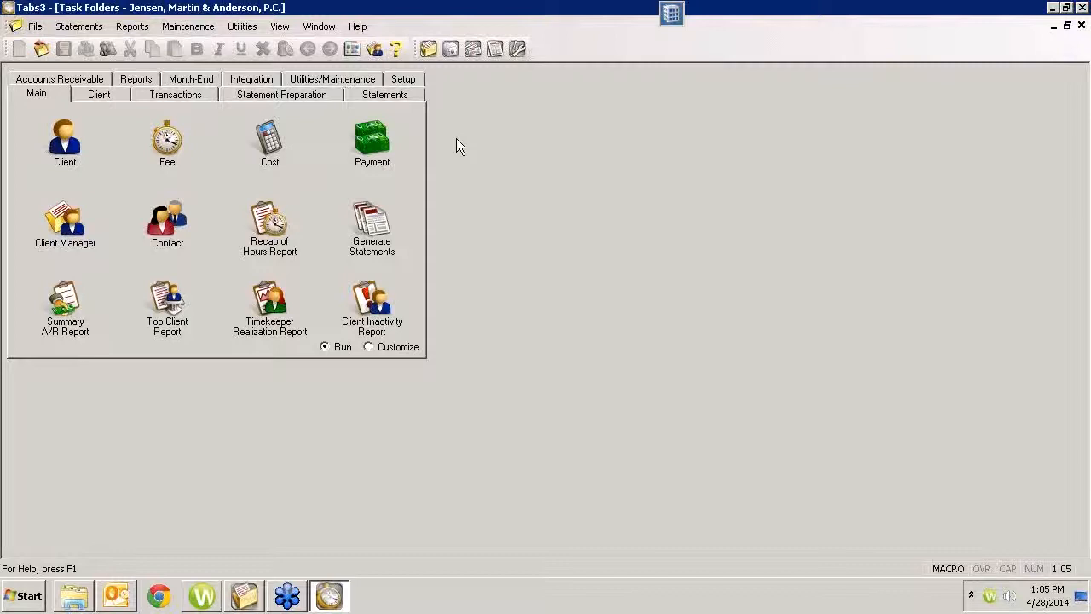
{"action": "left_click", "coordinate": [399, 80]}
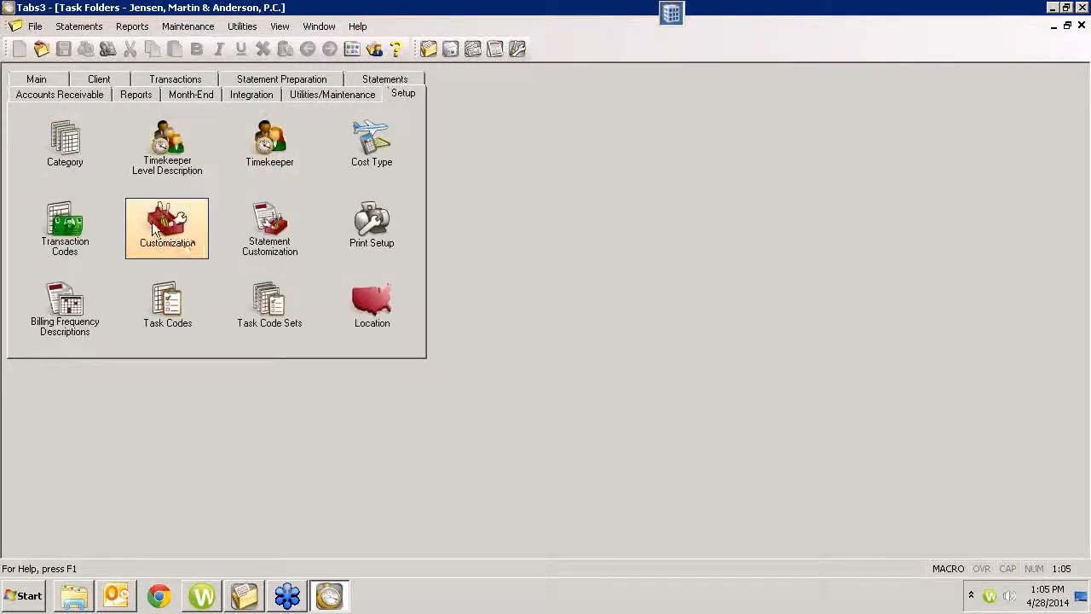
{"action": "left_click", "coordinate": [292, 92]}
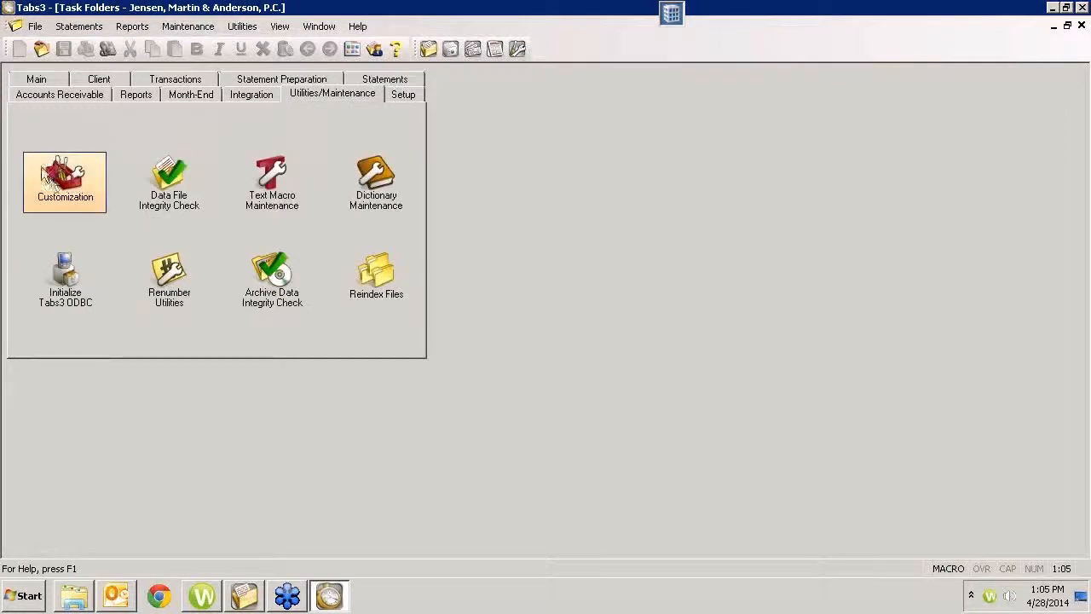
{"action": "left_click", "coordinate": [63, 181]}
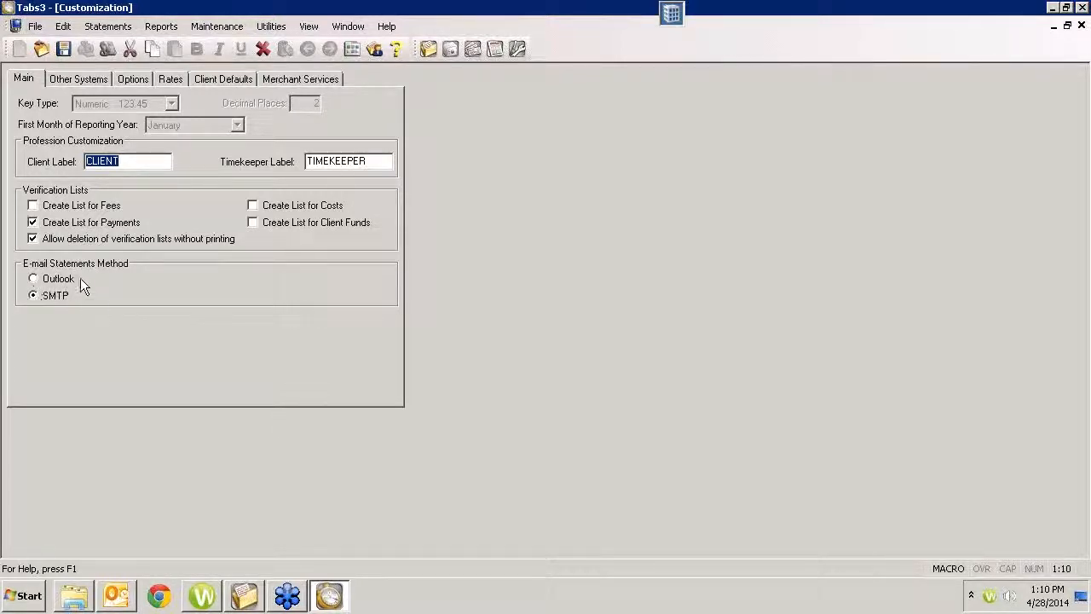
Turn off printing trust balance only statements when no activity in the trust accounting integration settings
{"action": "left_click", "coordinate": [92, 77]}
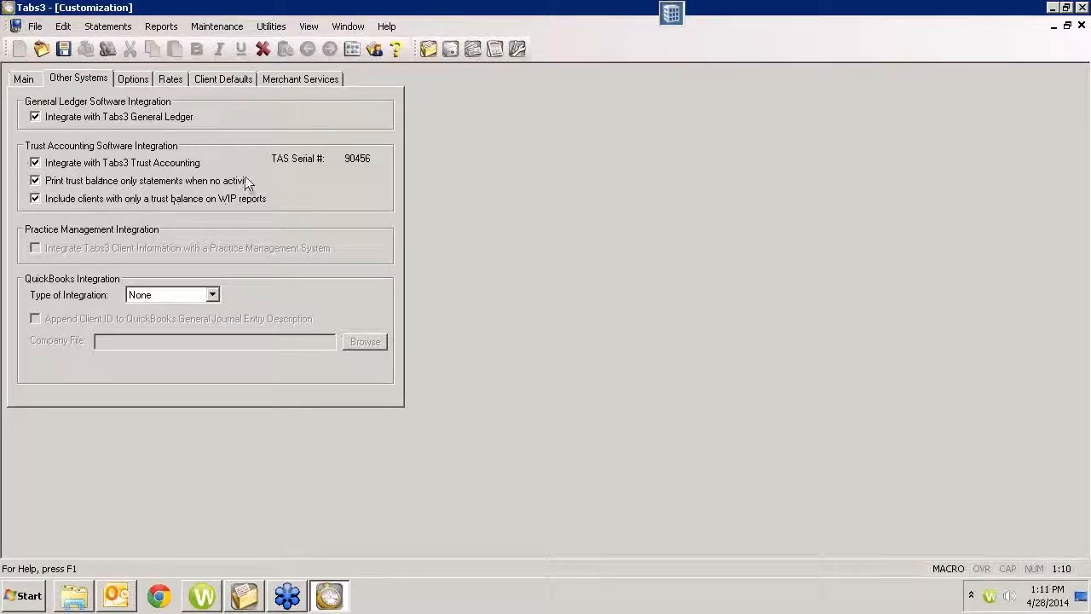
{"action": "left_click", "coordinate": [35, 181]}
Try to set the number of aging periods to 6
{"action": "left_click", "coordinate": [138, 80]}
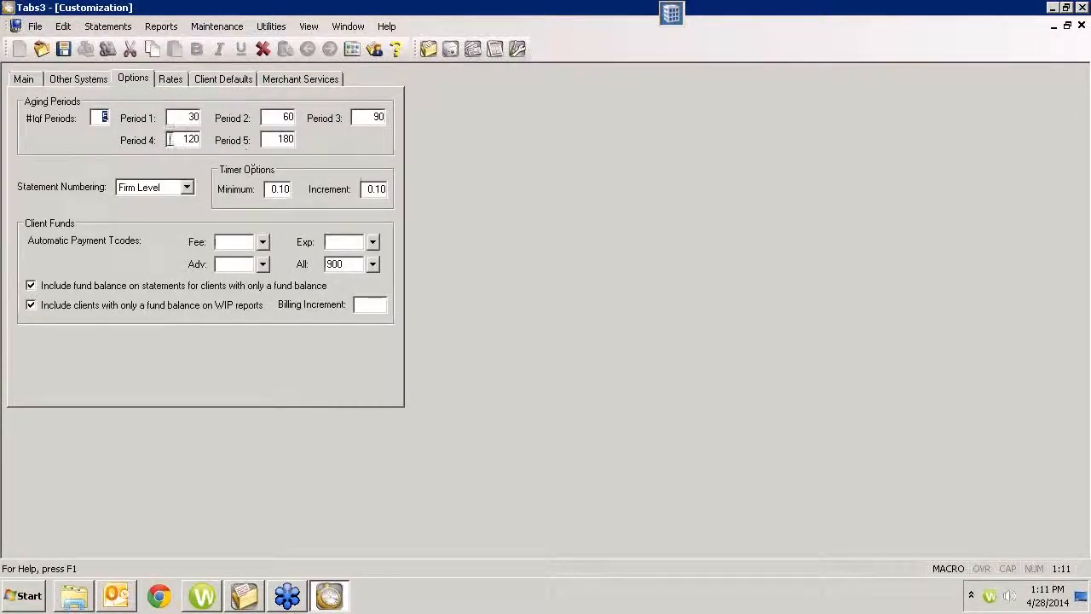
{"action": "double_click", "coordinate": [98, 116]}
{"action": "type", "text": "6"}
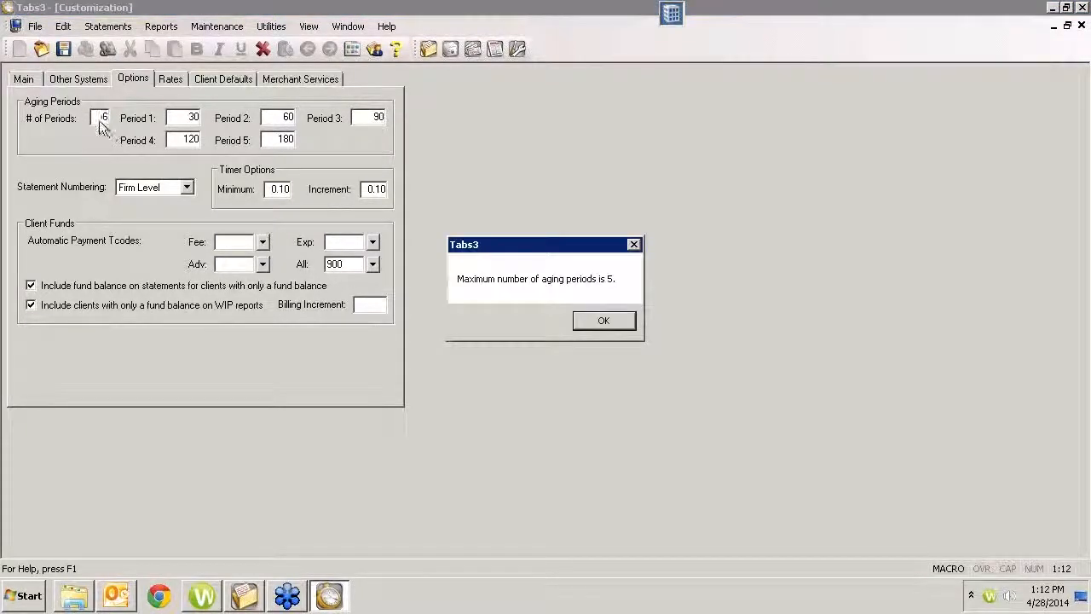
{"action": "left_click", "coordinate": [602, 321]}
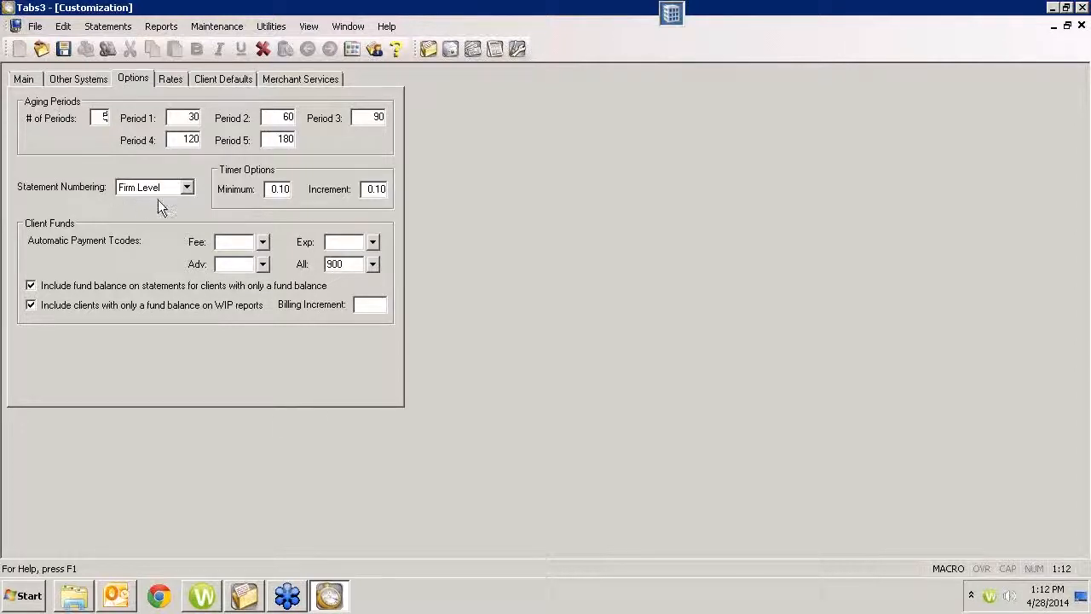
Examine the statement numbering choices and the sales tax and finance charge rates
{"action": "left_click", "coordinate": [186, 189]}
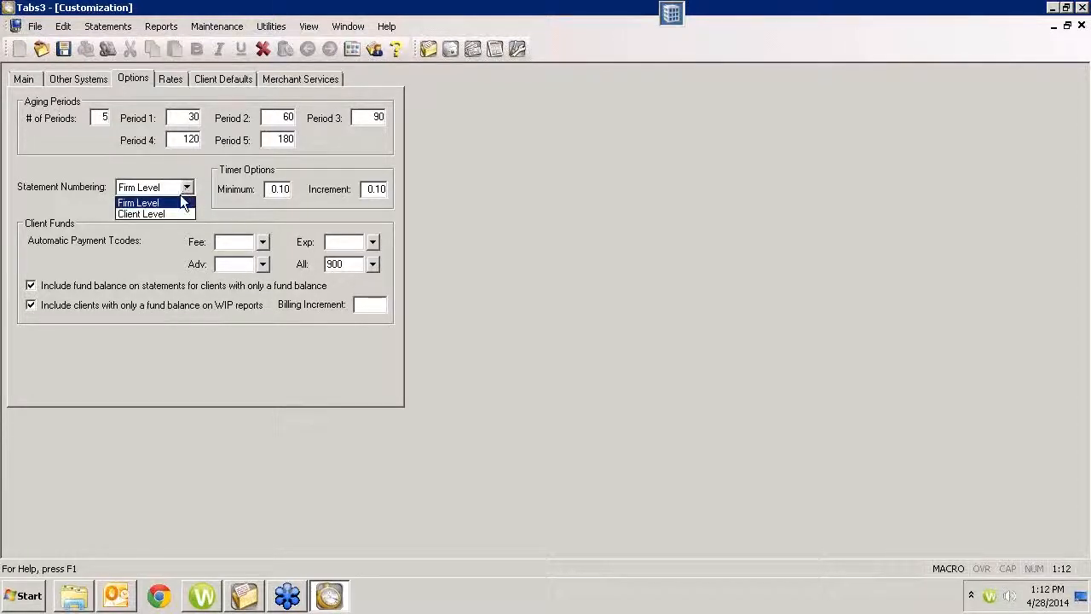
{"action": "left_click", "coordinate": [82, 195]}
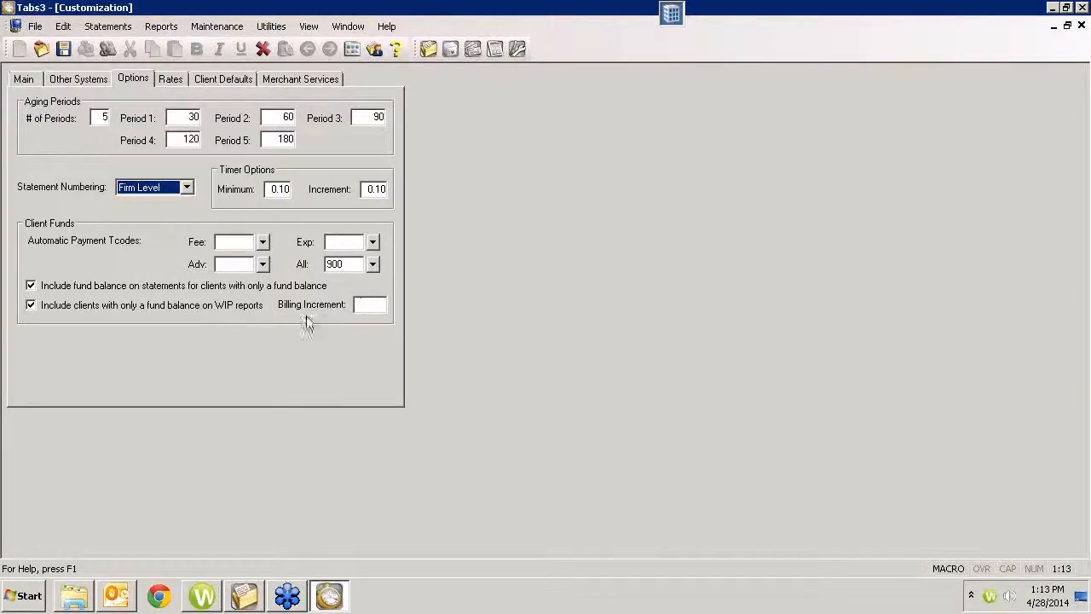
{"action": "left_click", "coordinate": [169, 81]}
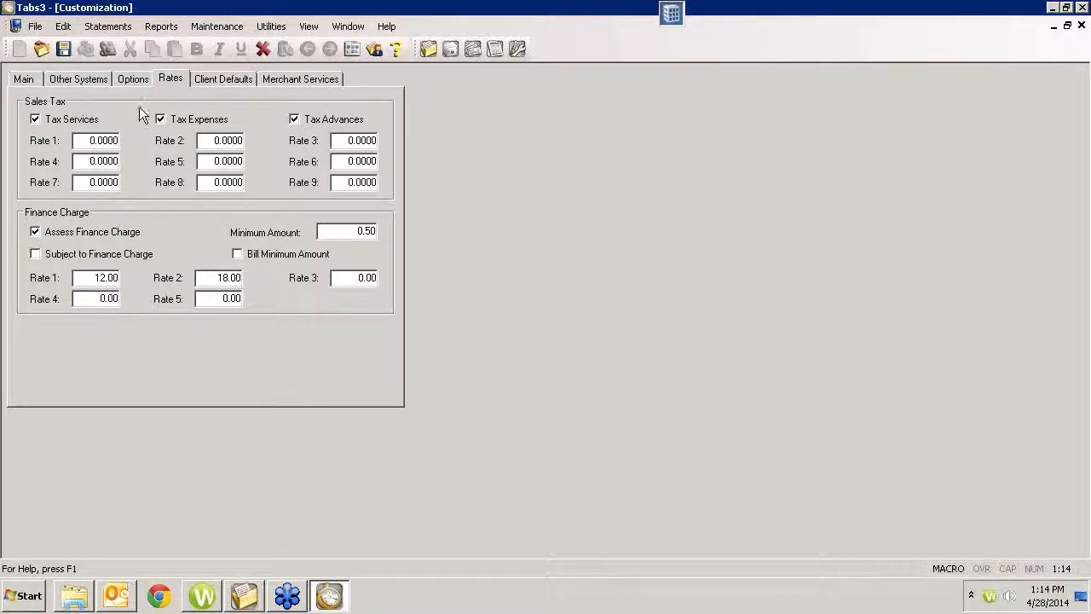
Turn on Assess Finance Charge in the client defaults
{"action": "left_click", "coordinate": [215, 83]}
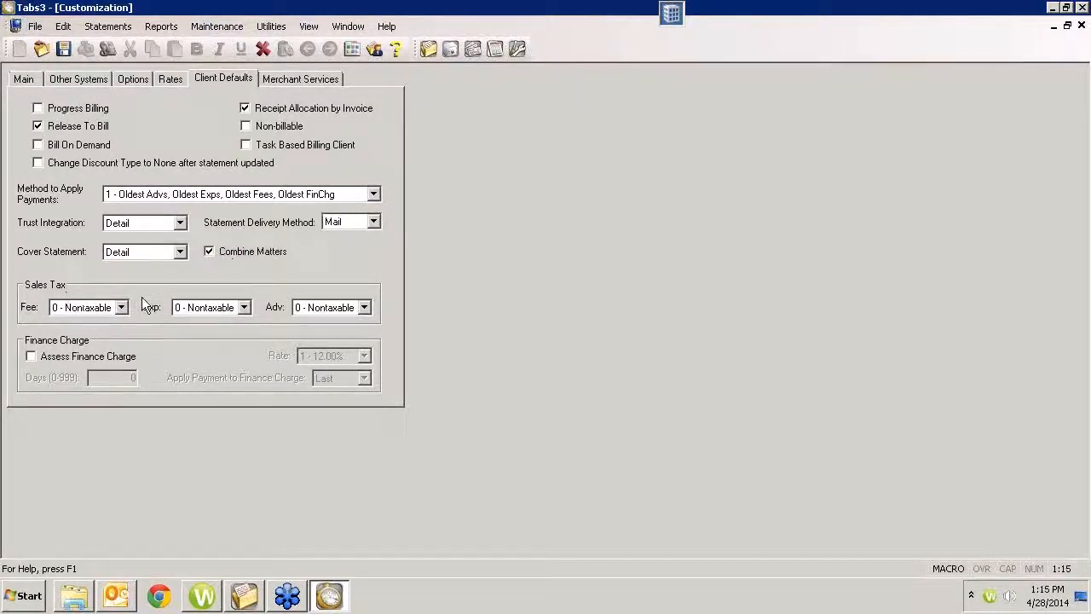
{"action": "left_click", "coordinate": [32, 357]}
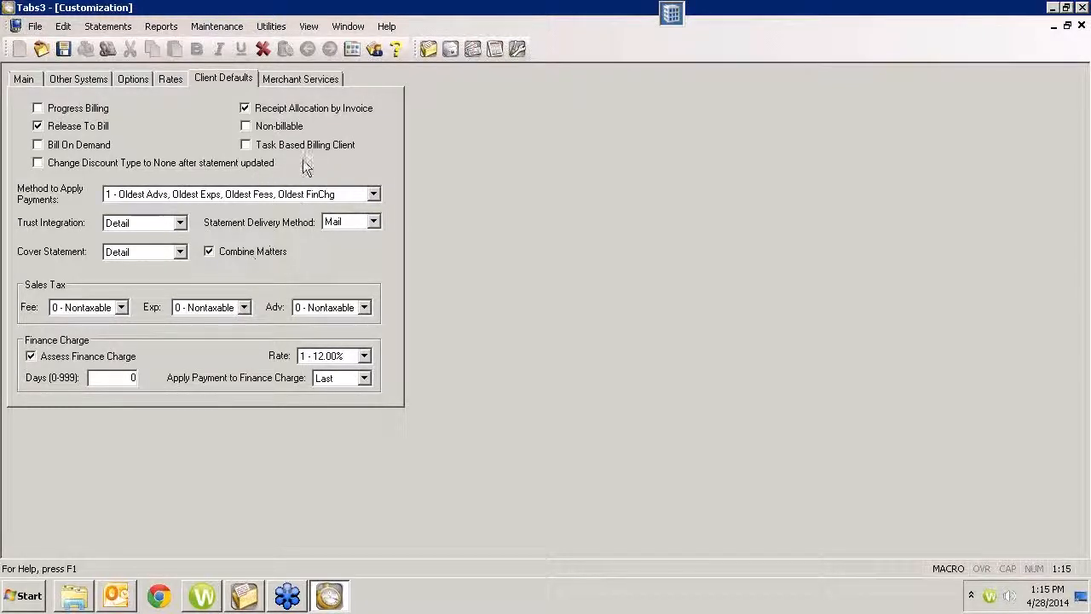
Review the Merchant Services settings, the main customization settings and the client defaults
{"action": "left_click", "coordinate": [301, 78]}
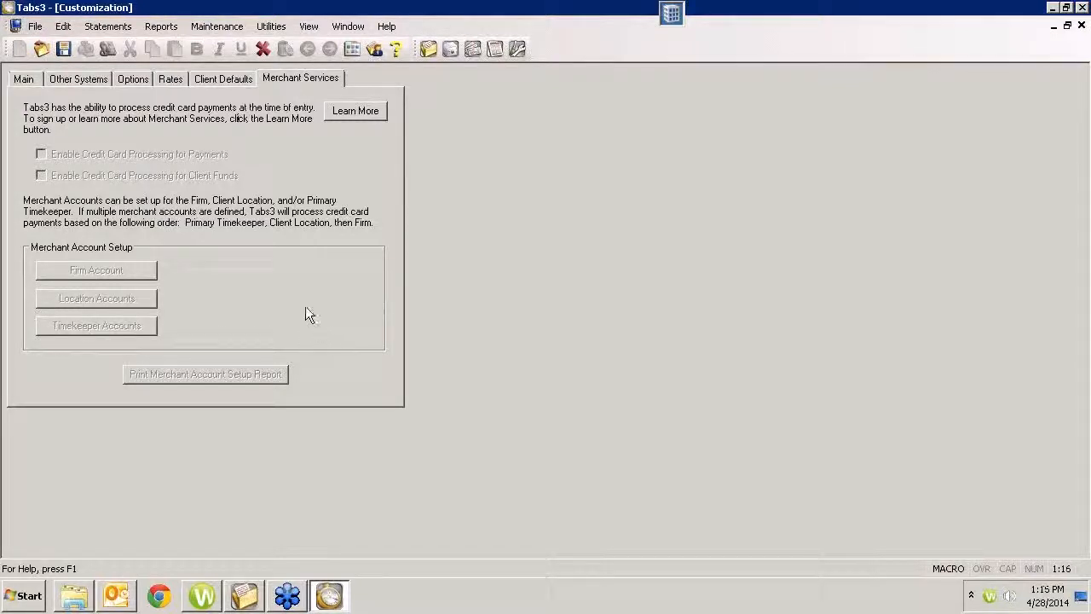
{"action": "left_click", "coordinate": [25, 78]}
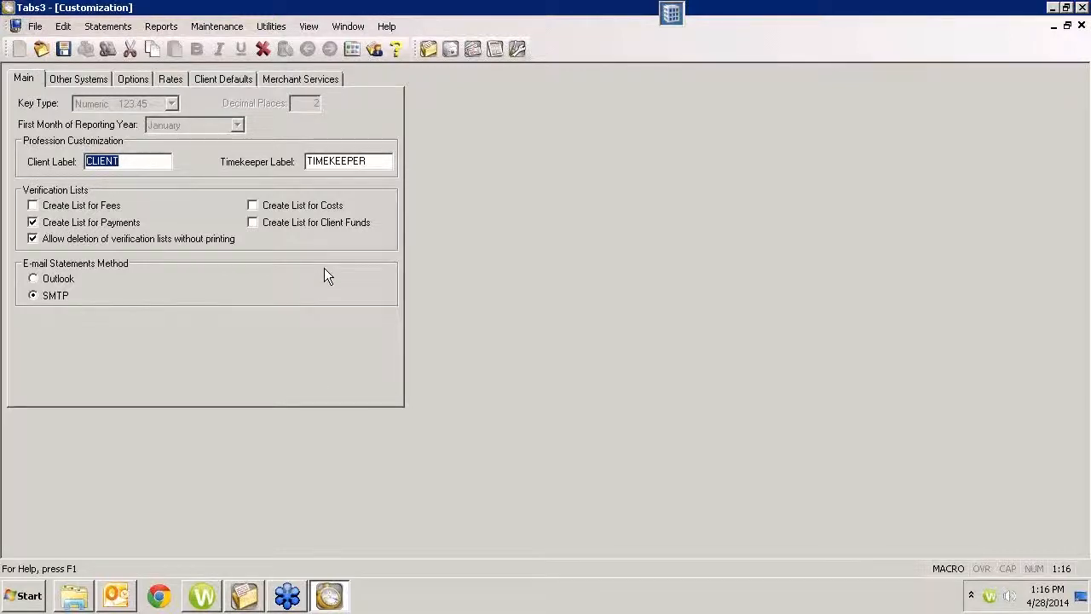
{"action": "left_click", "coordinate": [226, 77]}
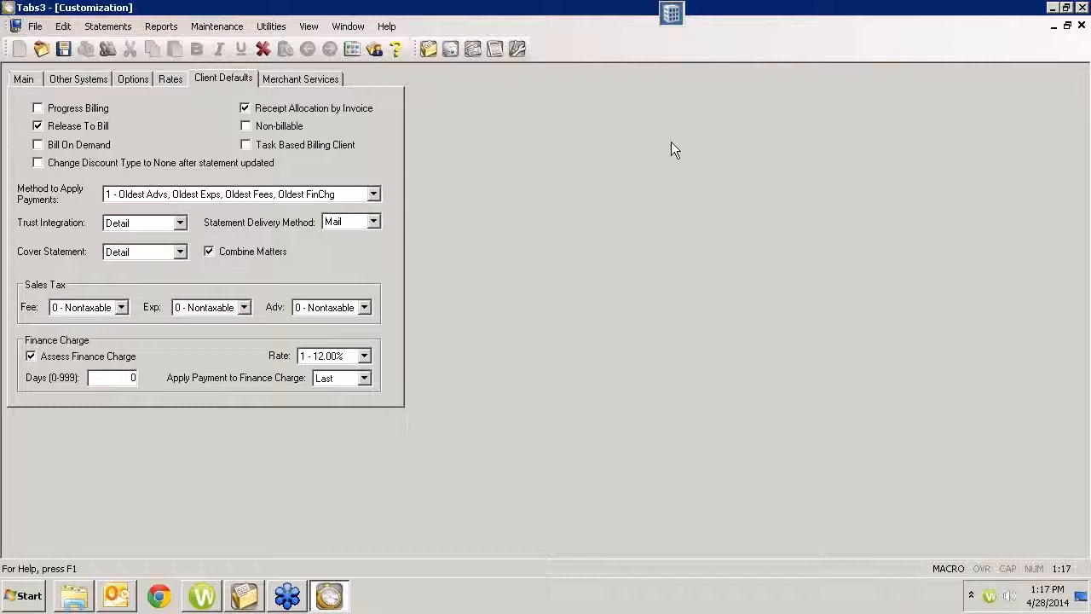
Switch to PracticeMaster to view its task folders, and return to Tabs3
{"action": "mouse_move", "coordinate": [341, 601]}
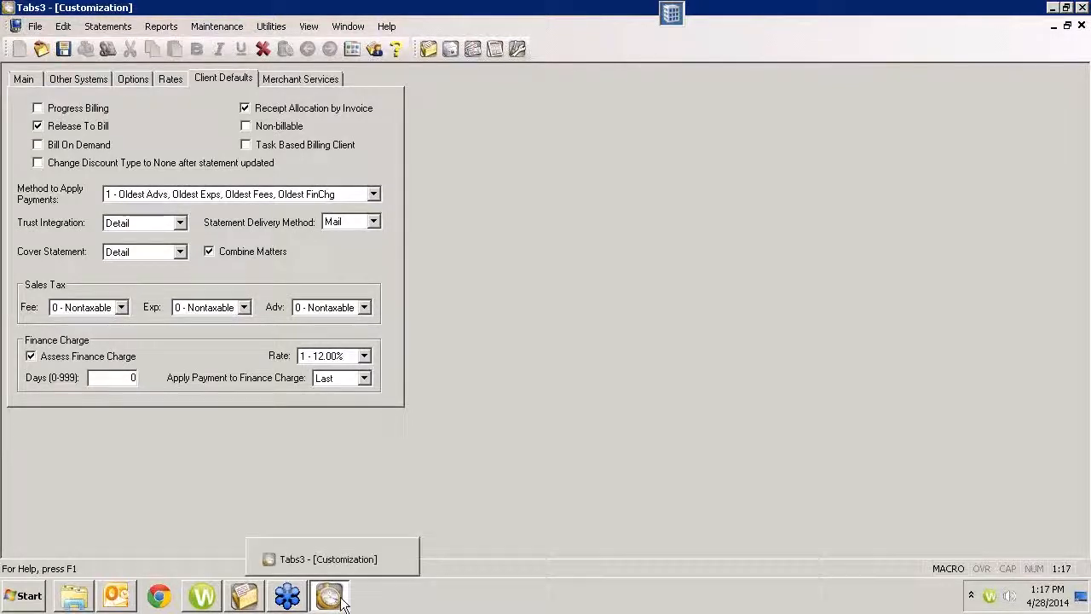
{"action": "left_click", "coordinate": [245, 599]}
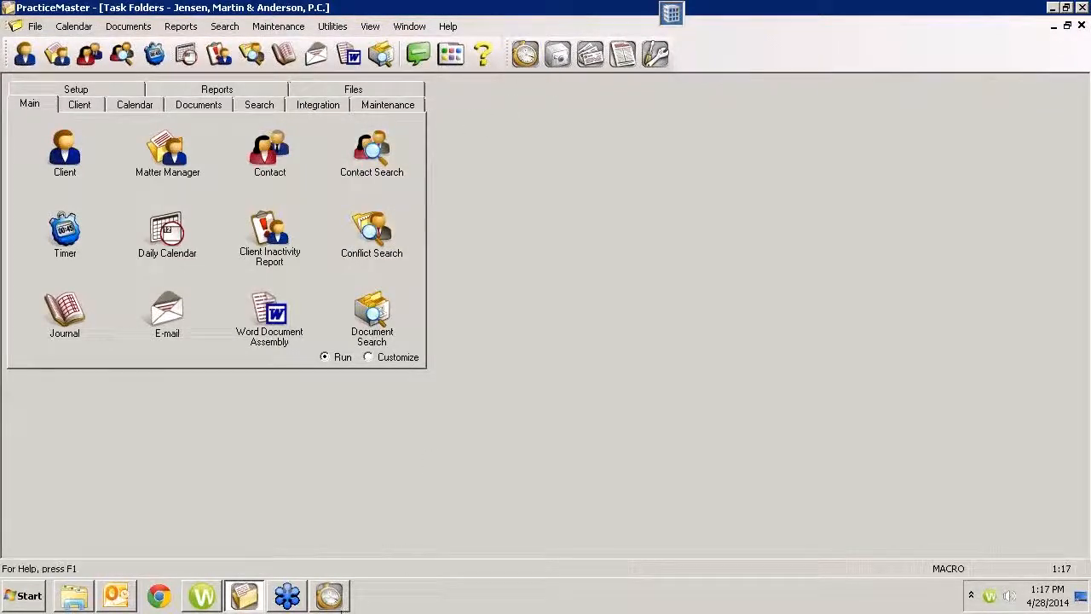
{"action": "left_click", "coordinate": [338, 602]}
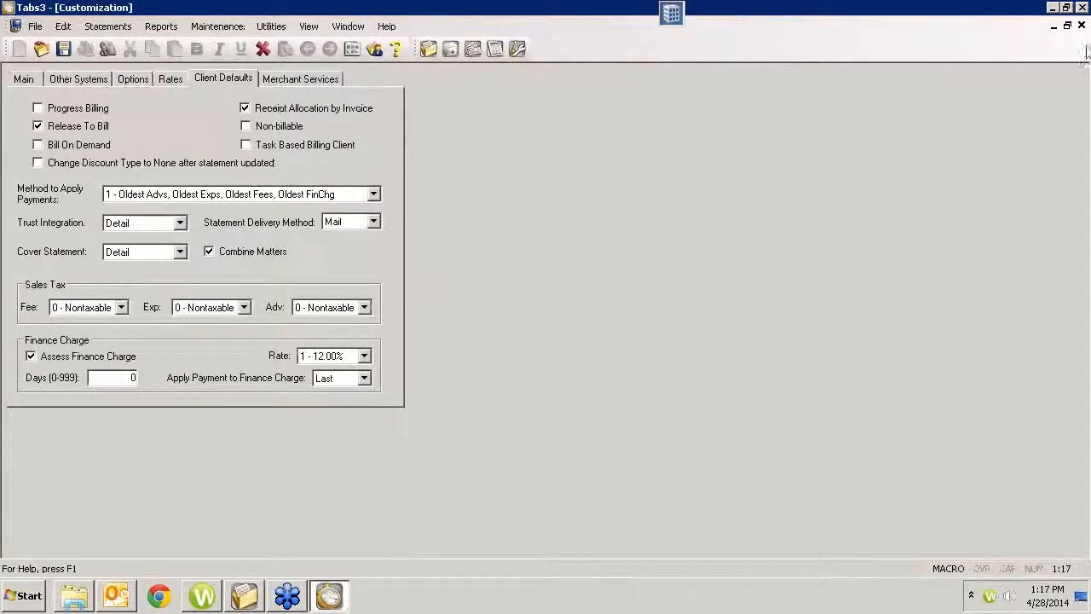
Close Customization without saving the changes
{"action": "left_click", "coordinate": [1080, 26]}
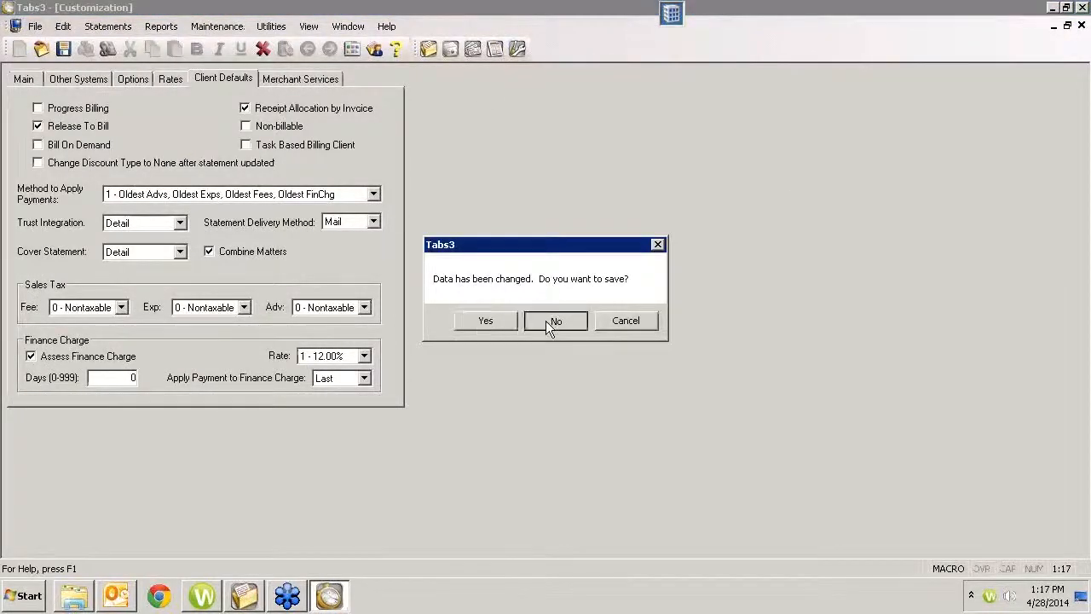
{"action": "left_click", "coordinate": [553, 320]}
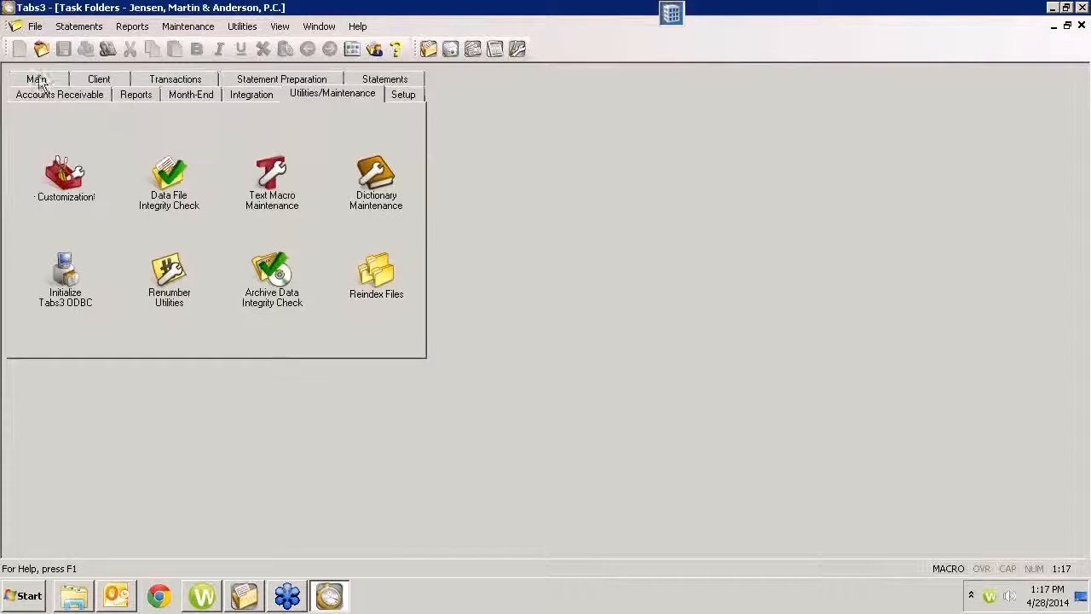
Open Payment Entry and select the client with the Real Estate Acquisition matter
{"action": "left_click", "coordinate": [36, 79]}
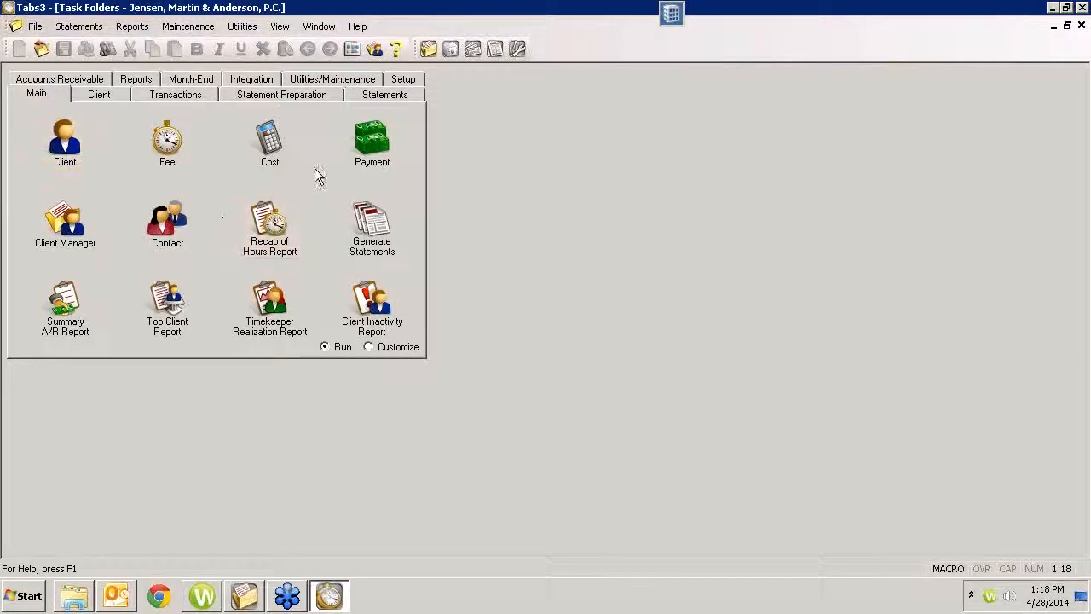
{"action": "left_click", "coordinate": [366, 153]}
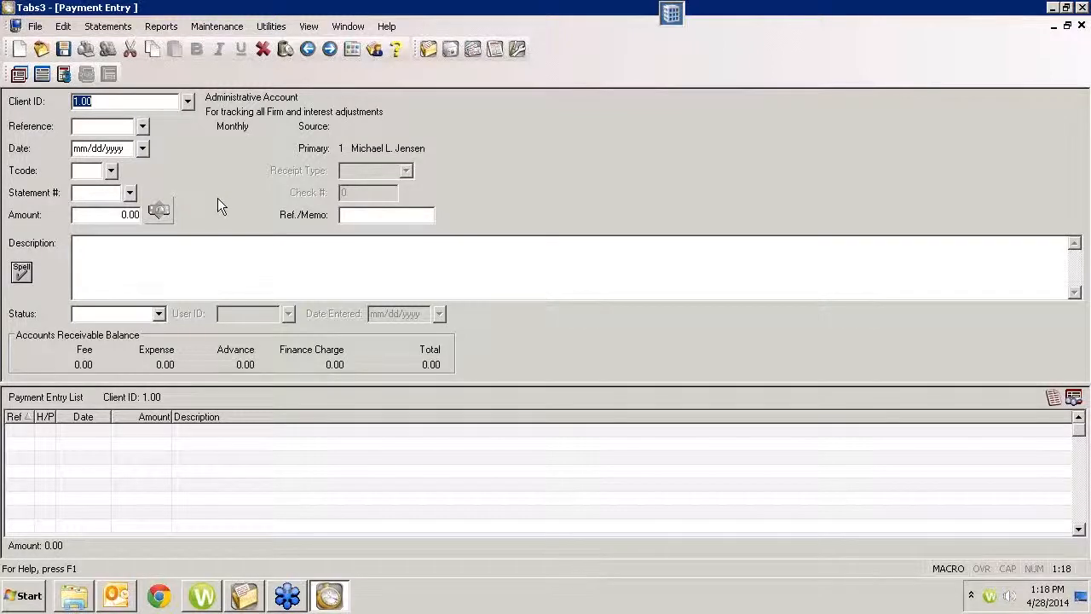
{"action": "key", "text": "Page_Down"}
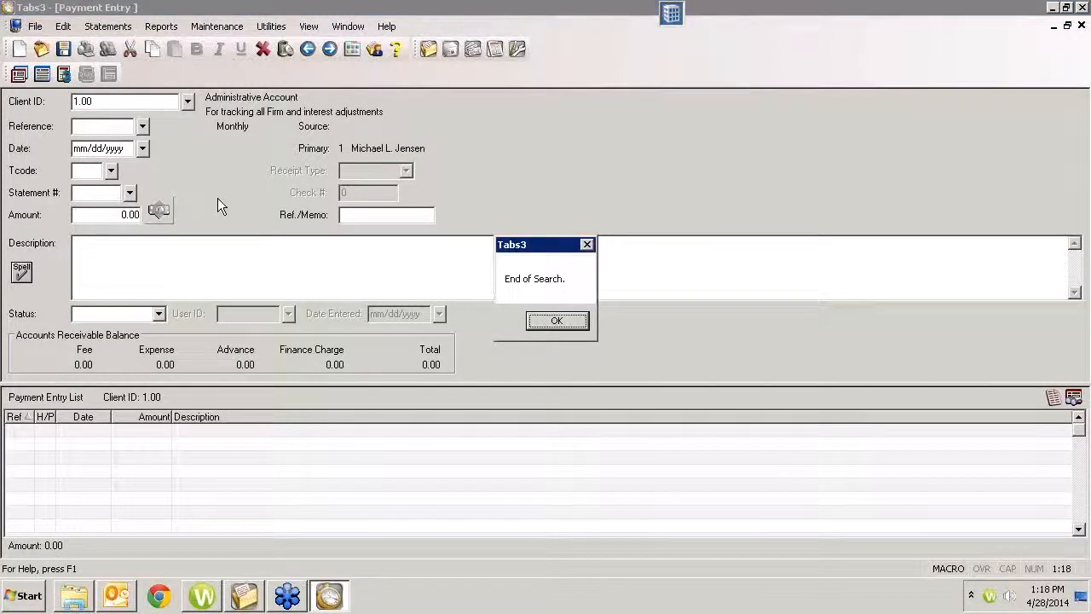
{"action": "key", "text": "Return"}
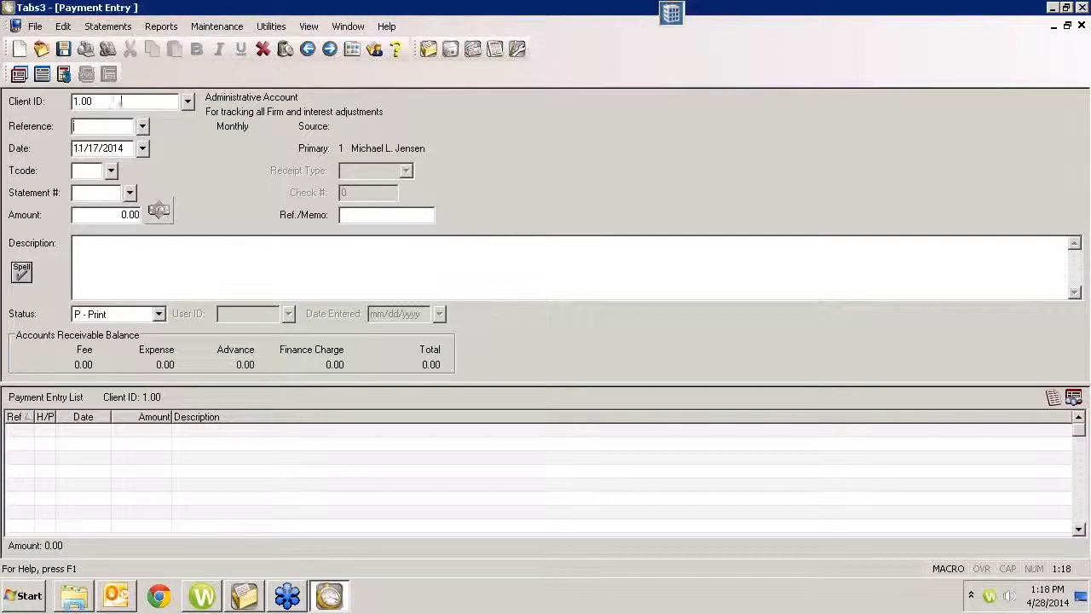
{"action": "left_click", "coordinate": [187, 101]}
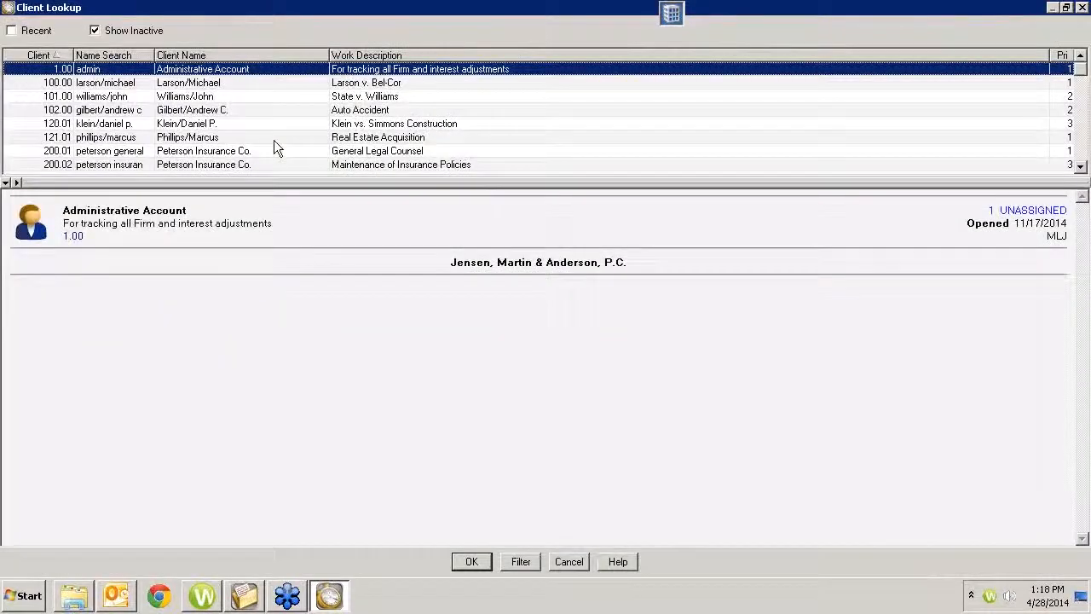
{"action": "double_click", "coordinate": [274, 138]}
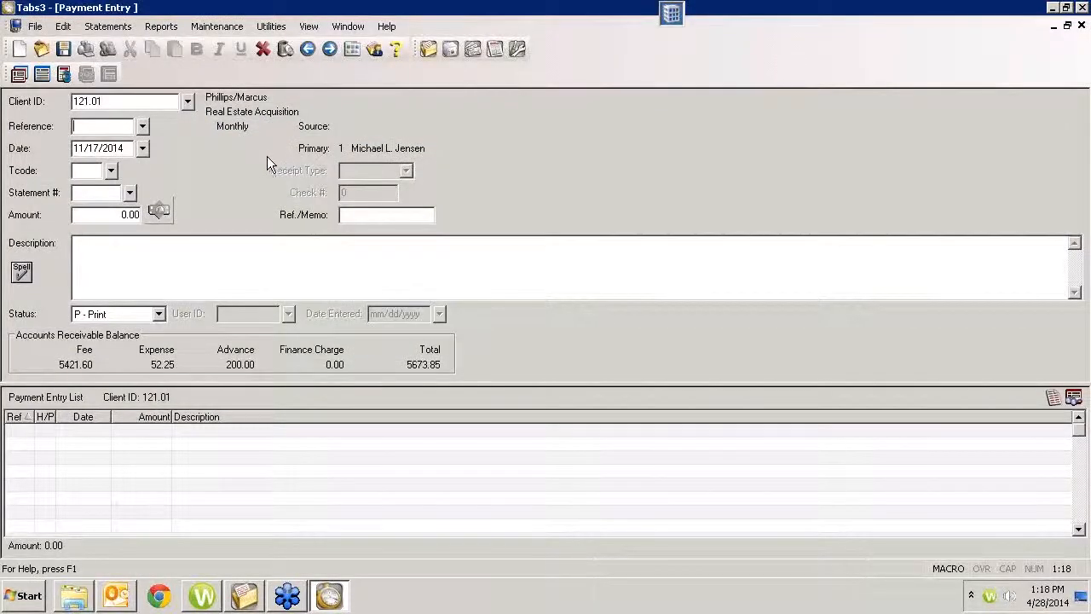
Enter a payment amount of 100.00 for the client, and close Payment Entry without saving
{"action": "left_click", "coordinate": [106, 217]}
{"action": "type", "text": "100"}
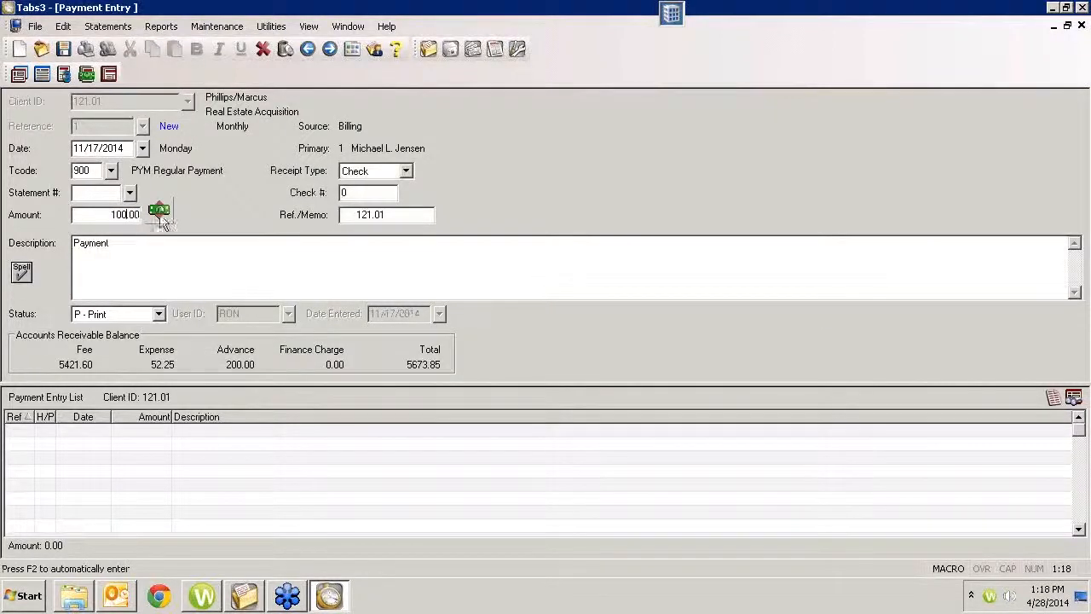
{"action": "left_click", "coordinate": [310, 247]}
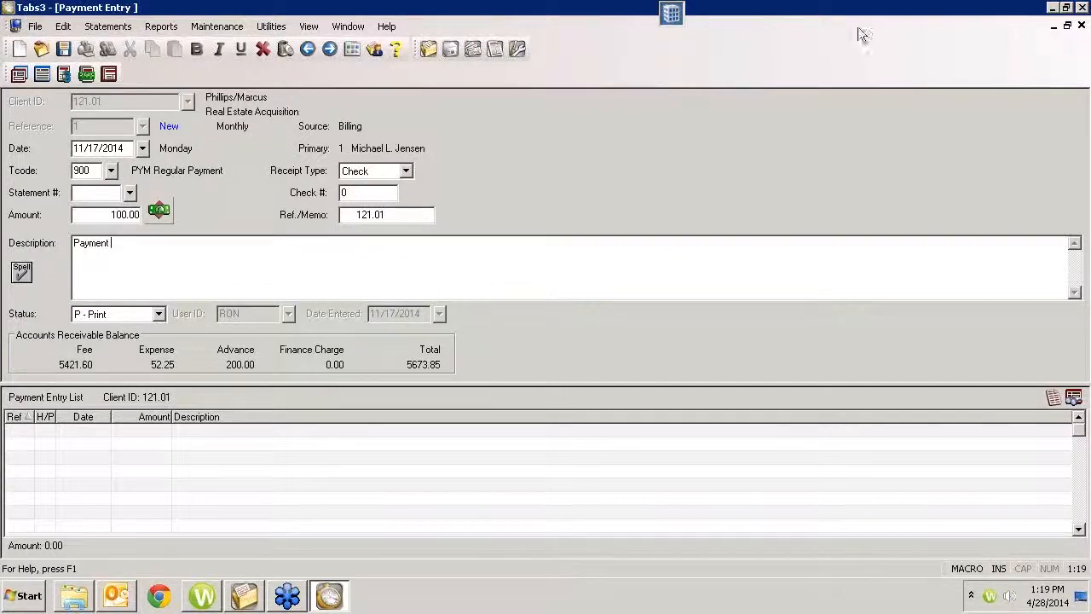
{"action": "left_click", "coordinate": [1081, 26]}
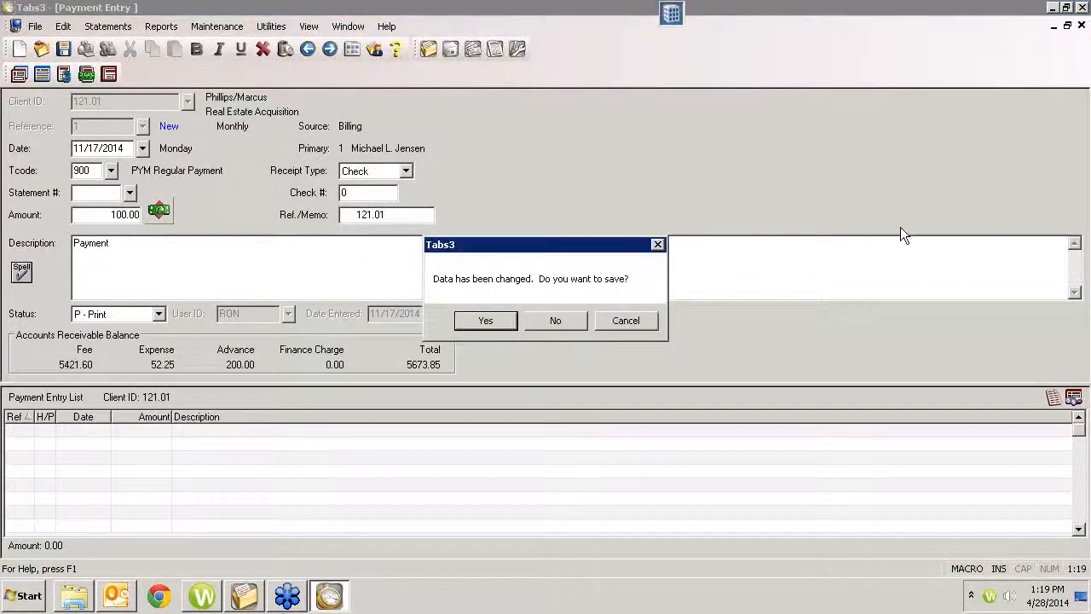
{"action": "left_click", "coordinate": [569, 325]}
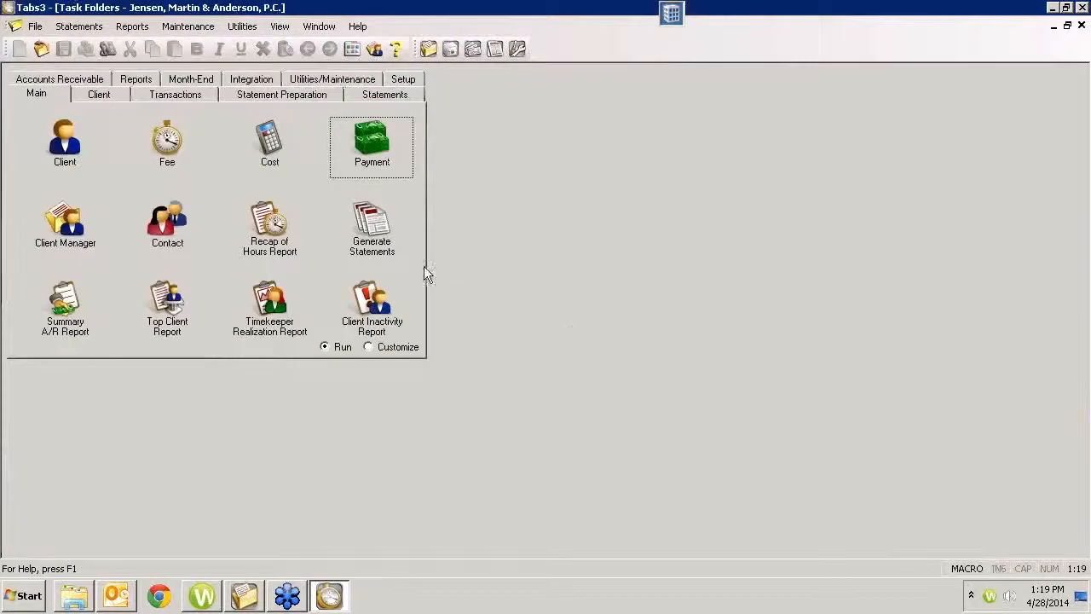
Open the GLS integration setup and display the payment integration configuration
{"action": "left_click", "coordinate": [247, 81]}
{"action": "left_click", "coordinate": [361, 176]}
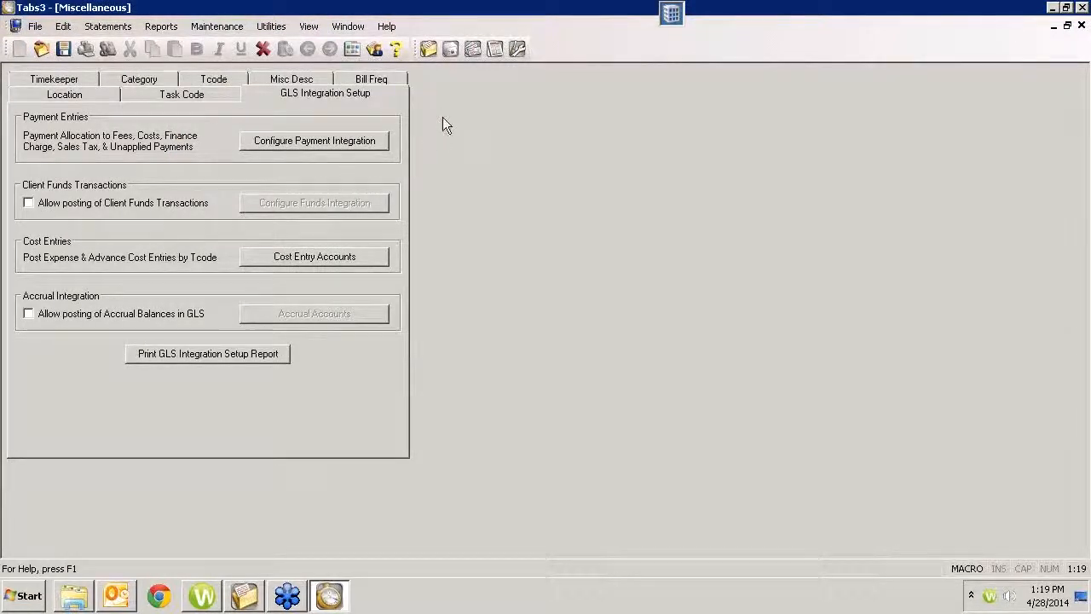
{"action": "left_click", "coordinate": [334, 141]}
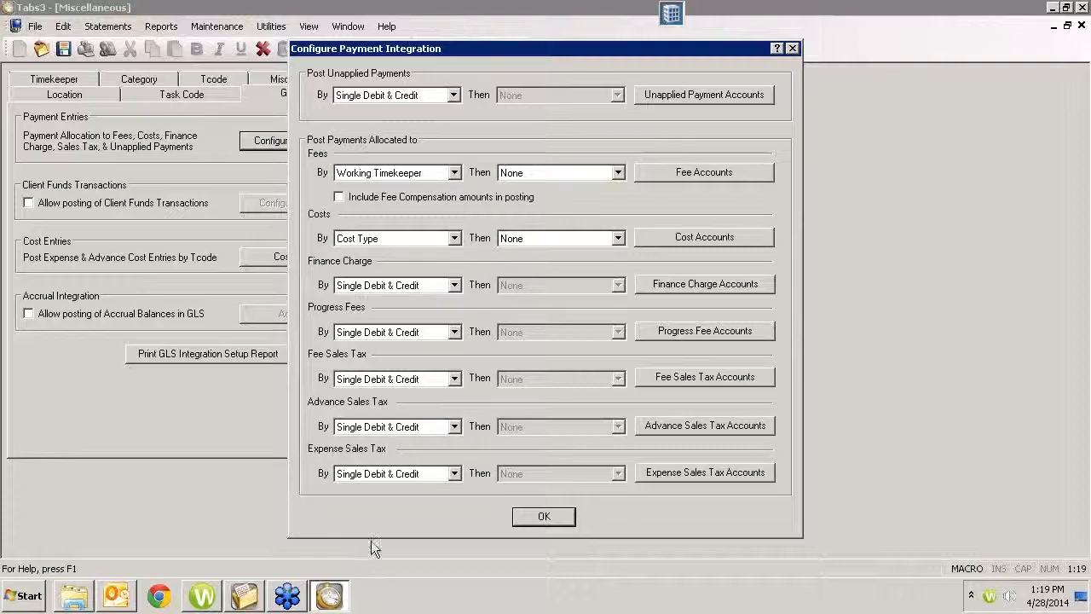
Switch to GLS, preview the October detail Income Statement to review fee income by timekeeper, and close GLS
{"action": "left_click", "coordinate": [791, 49]}
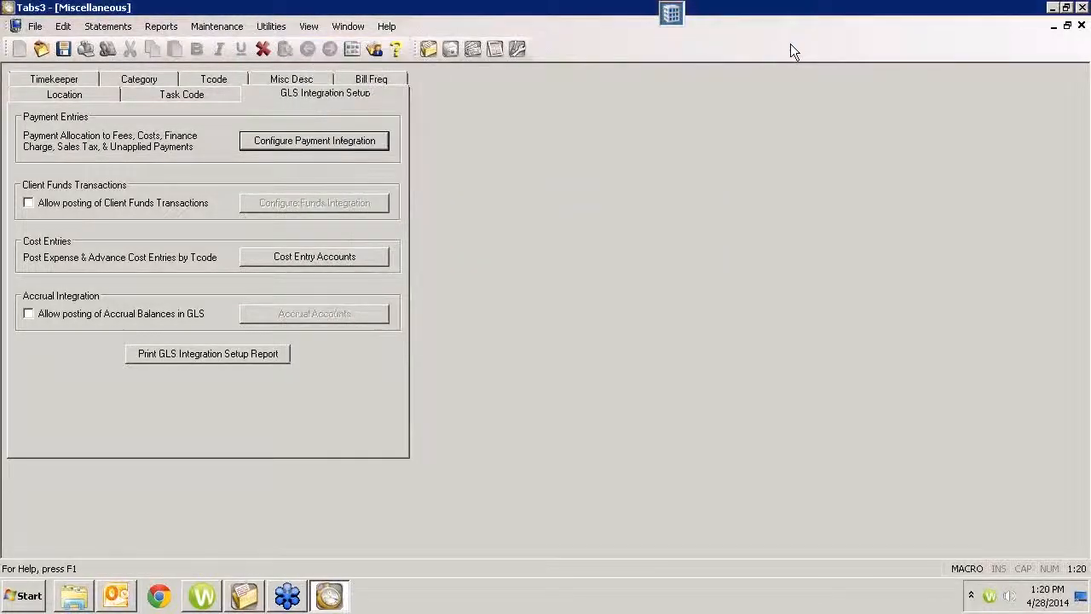
{"action": "left_click", "coordinate": [496, 48]}
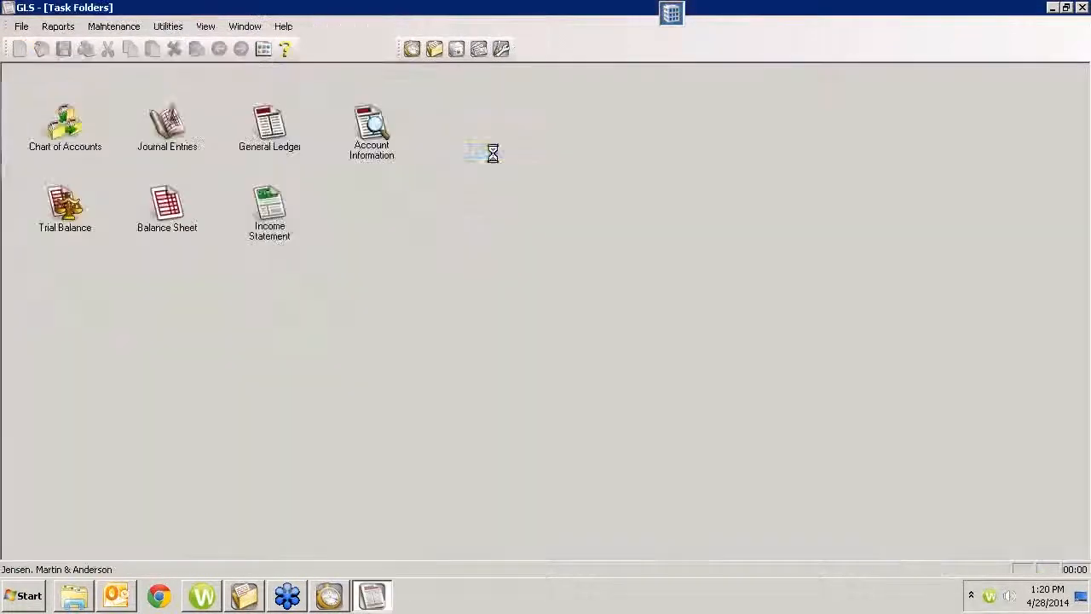
{"action": "left_click", "coordinate": [691, 369]}
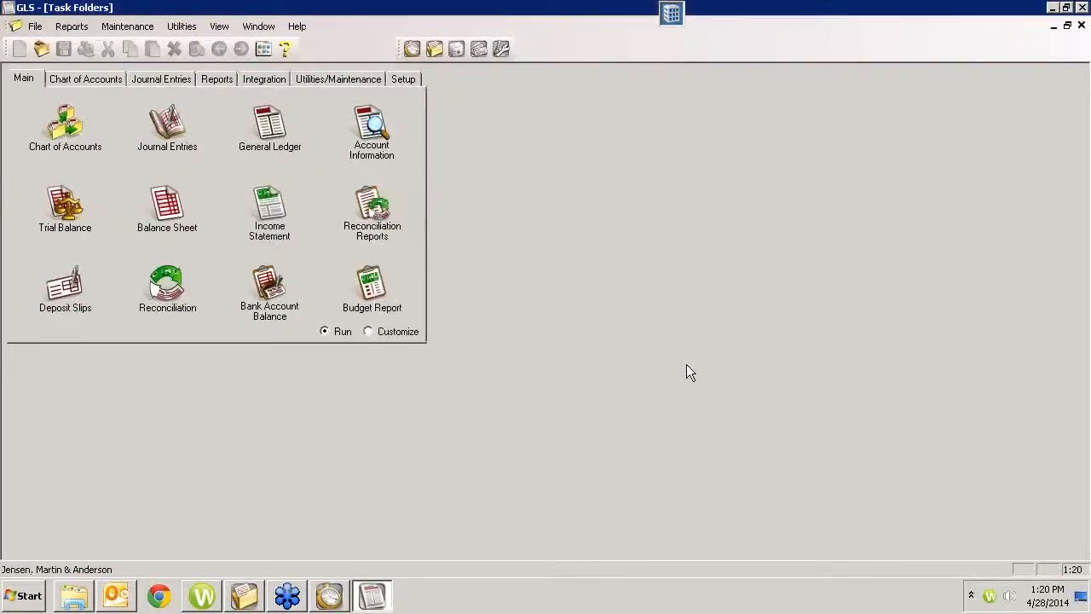
{"action": "left_click", "coordinate": [269, 211]}
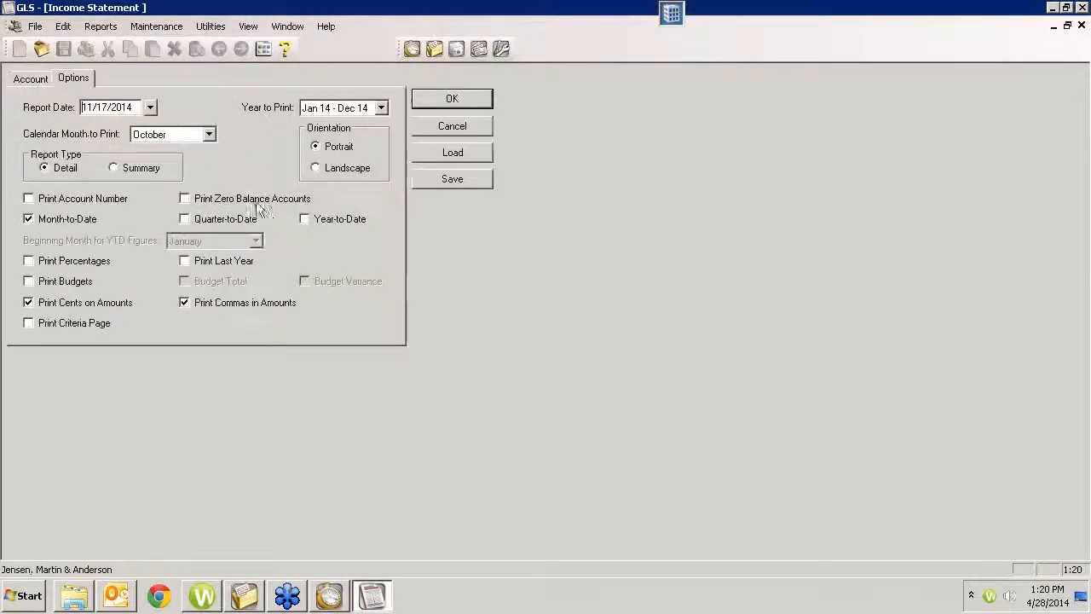
{"action": "left_click", "coordinate": [464, 95]}
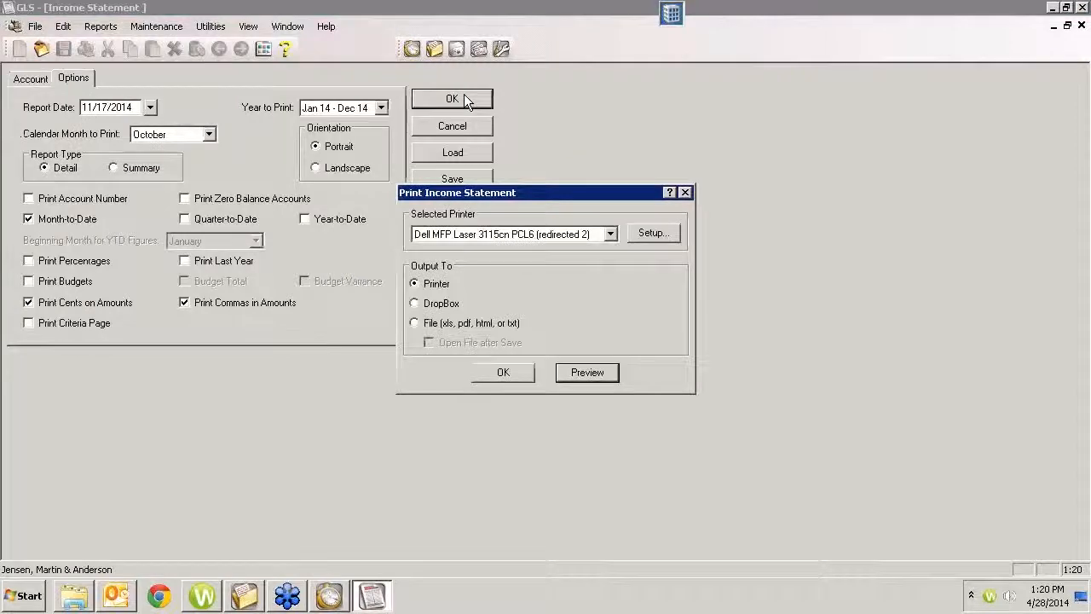
{"action": "left_click", "coordinate": [587, 372]}
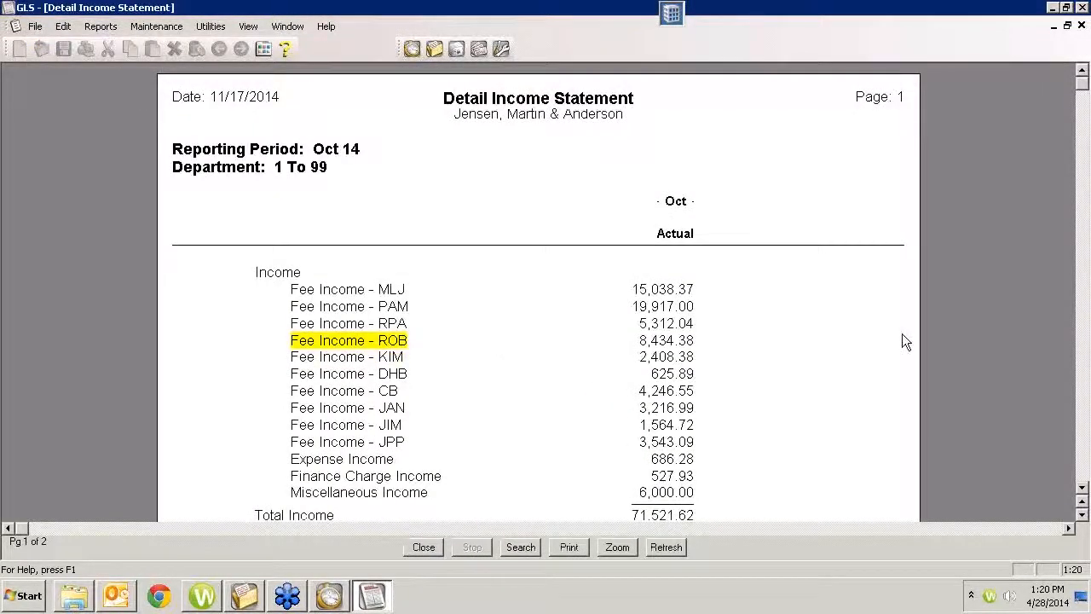
{"action": "scroll", "coordinate": [929, 322], "scroll_direction": "down", "scroll_amount": 1}
{"action": "scroll", "coordinate": [928, 322], "scroll_direction": "down", "scroll_amount": 1}
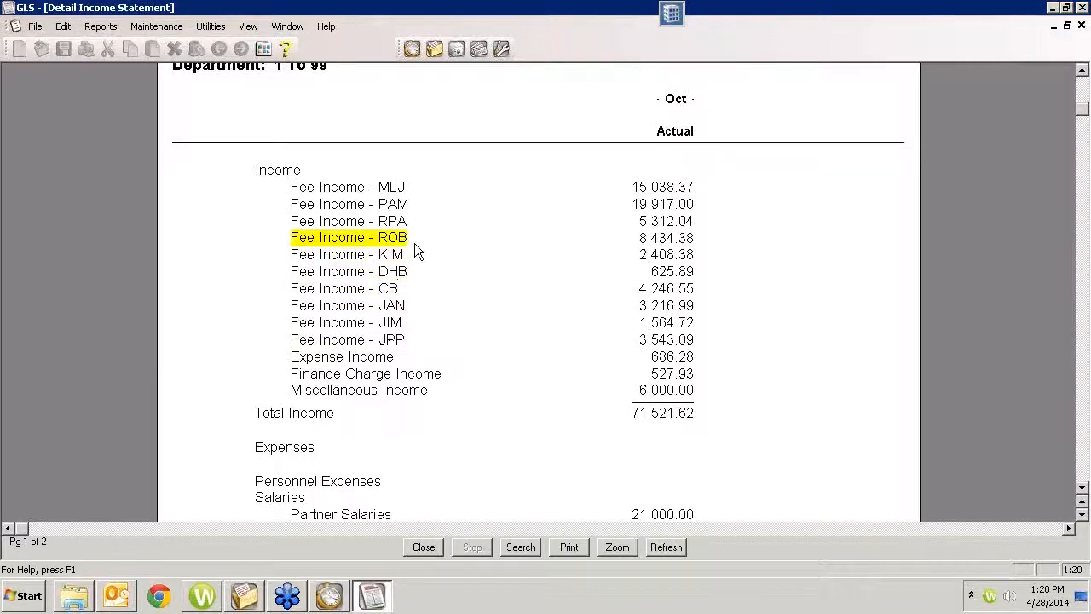
{"action": "left_click", "coordinate": [1081, 26]}
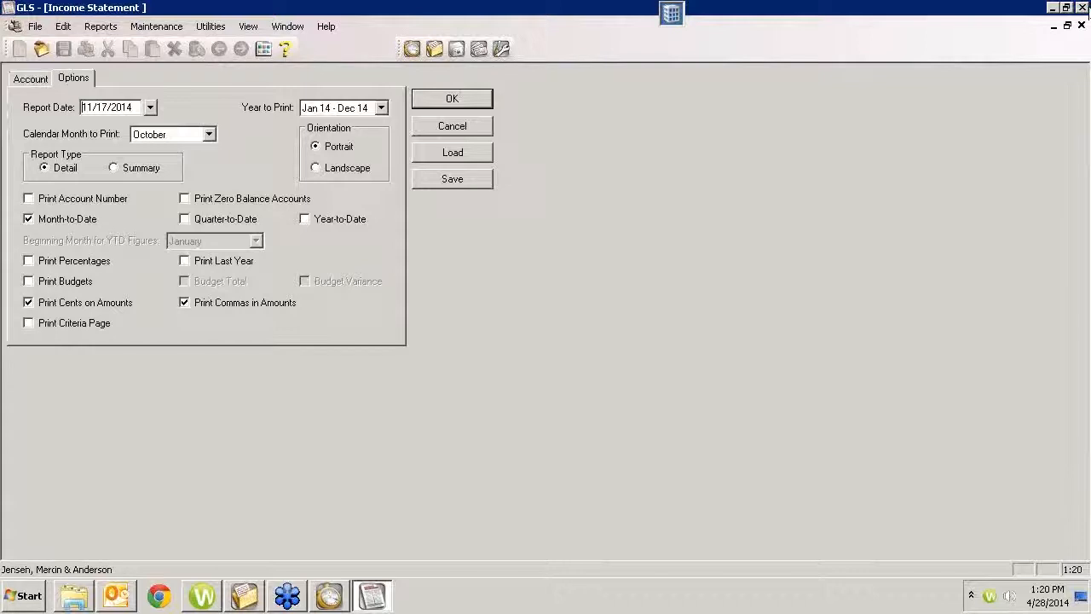
{"action": "left_click", "coordinate": [1082, 6]}
Reopen the payment integration configuration and view the GLS accounts table for payments allocated to fees
{"action": "left_click", "coordinate": [313, 144]}
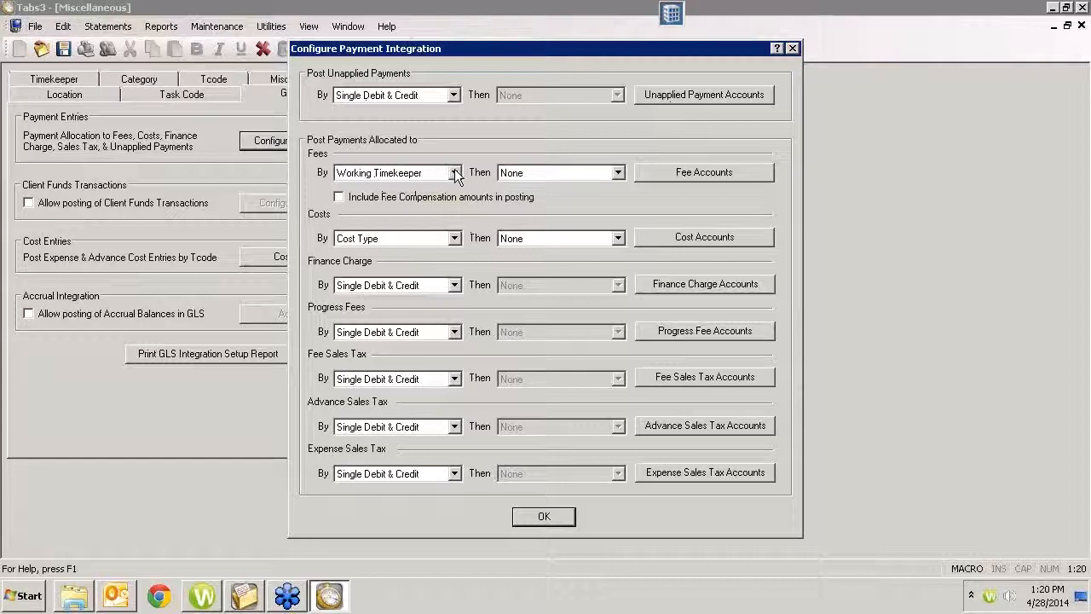
{"action": "left_click", "coordinate": [678, 175]}
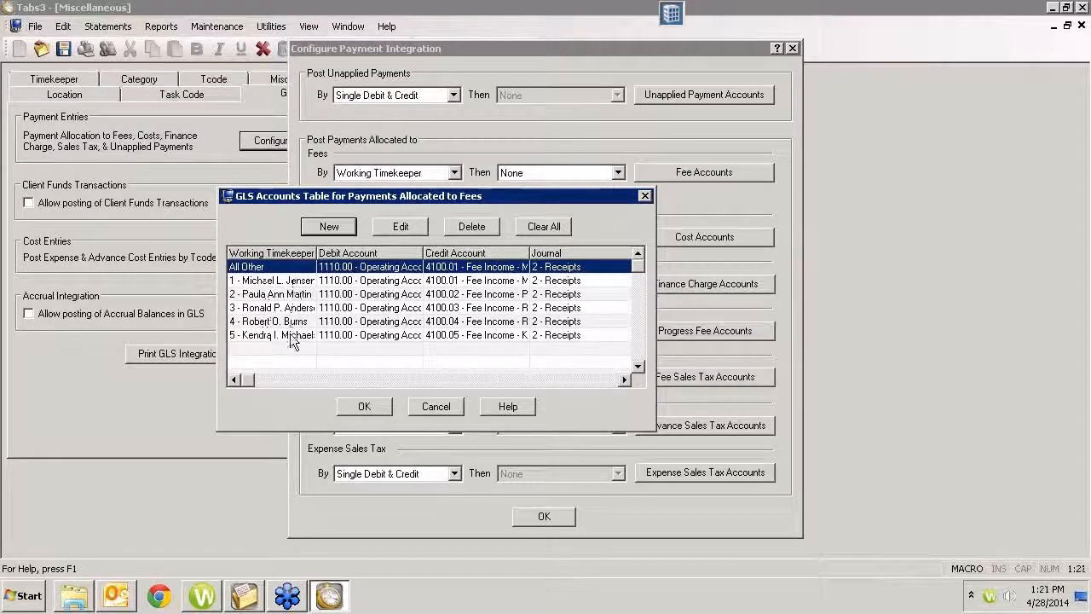
{"action": "left_click", "coordinate": [417, 281]}
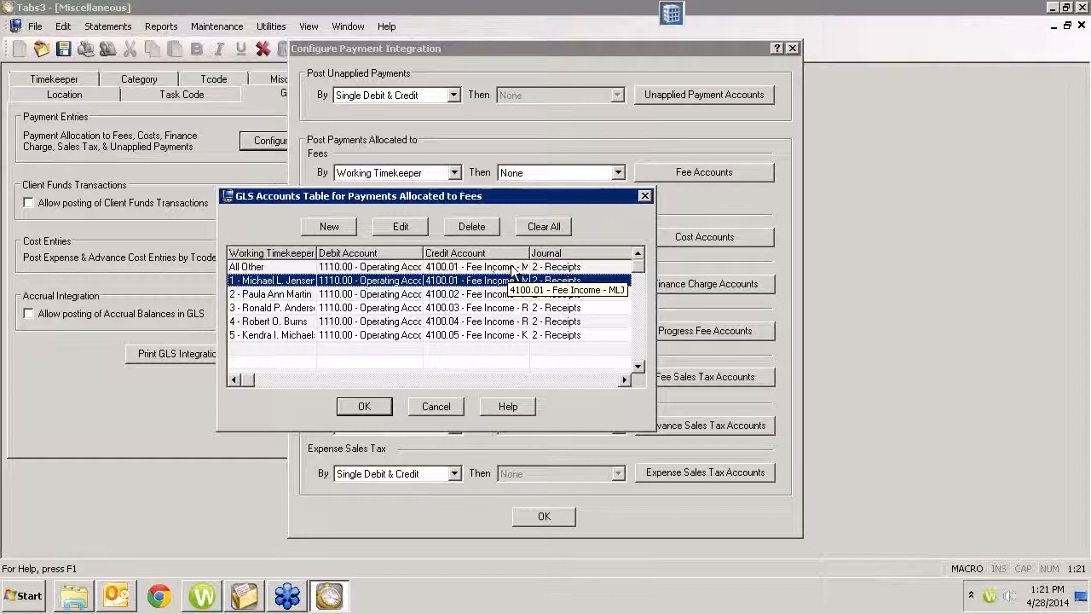
{"action": "left_click", "coordinate": [454, 406]}
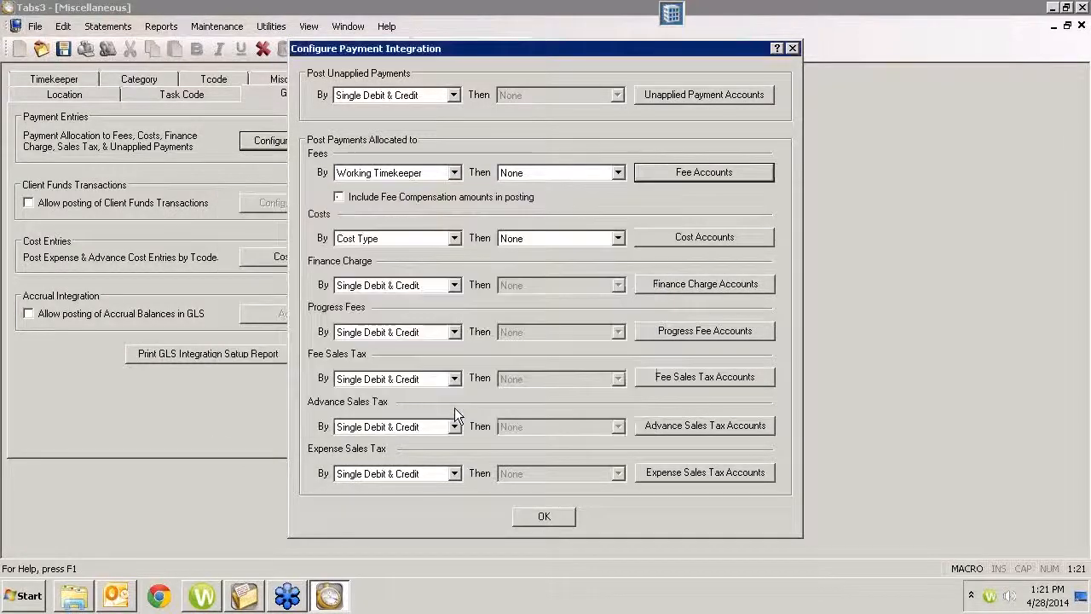
Keep fee payments posting by Working Timekeeper, and inspect the GLS accounts assigned to timekeeper 1 without changing them
{"action": "left_click", "coordinate": [454, 172]}
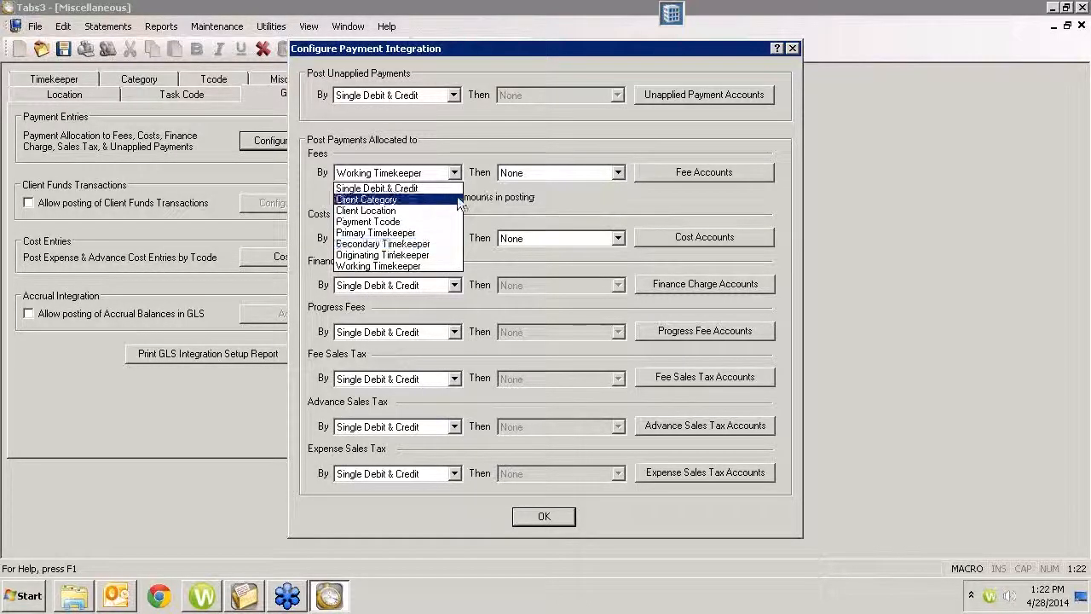
{"action": "left_click", "coordinate": [404, 267]}
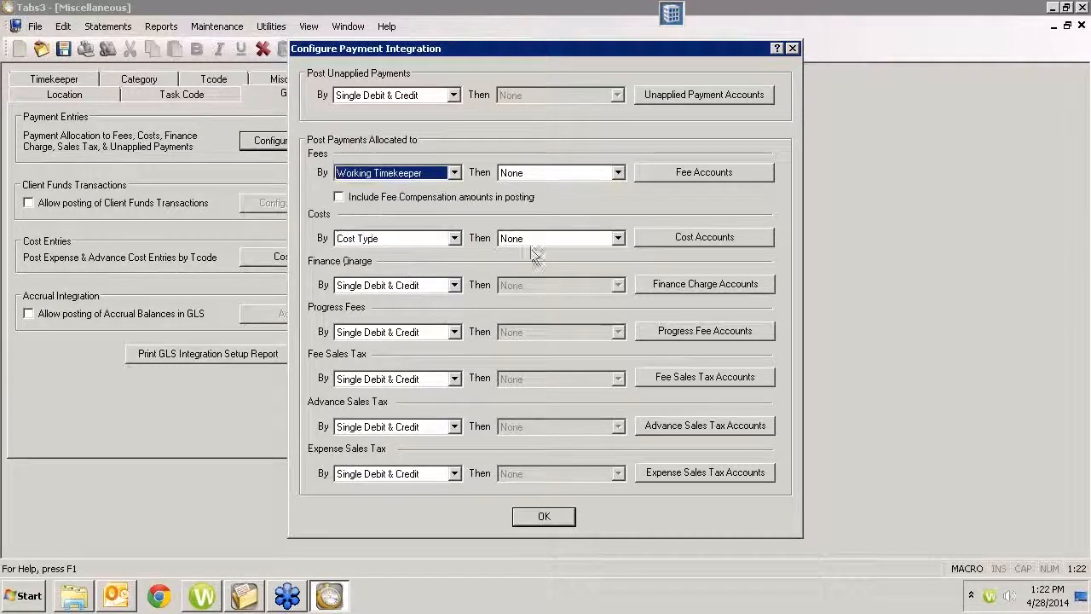
{"action": "left_click", "coordinate": [692, 175]}
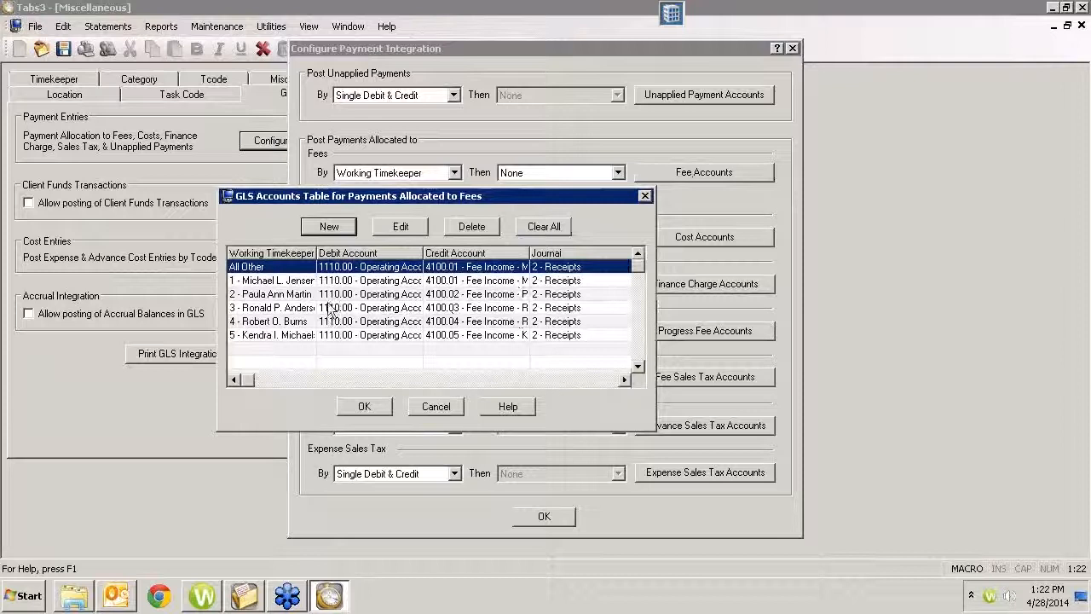
{"action": "left_click", "coordinate": [521, 283]}
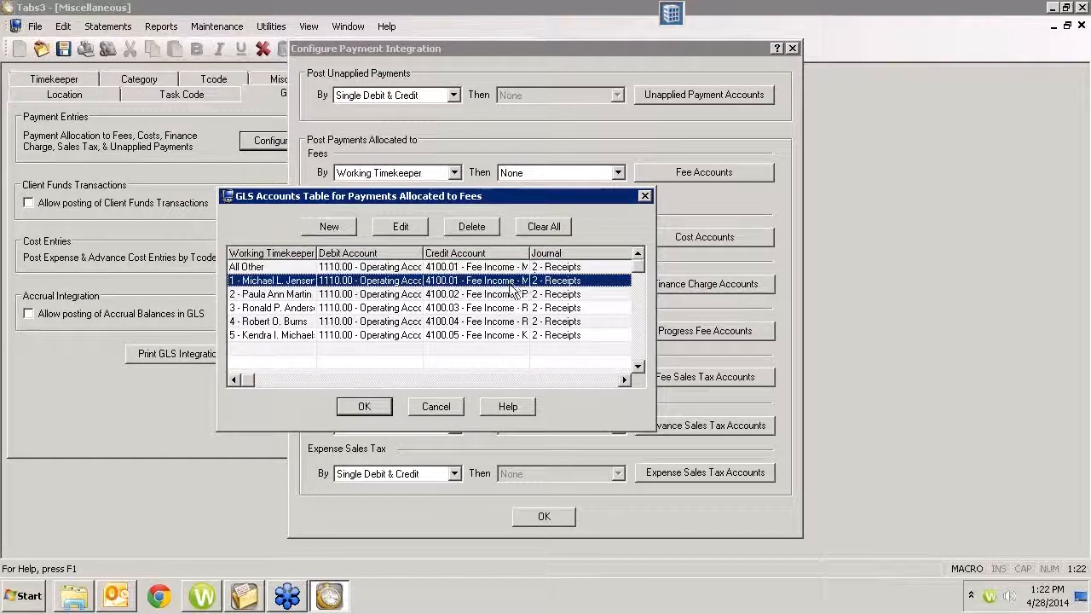
{"action": "left_click", "coordinate": [396, 226]}
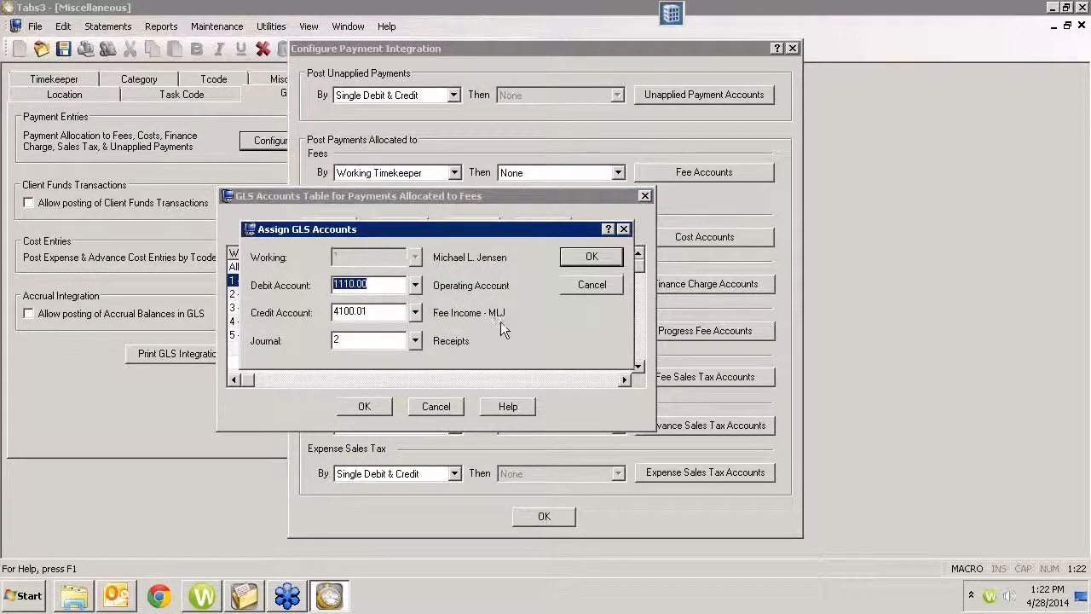
{"action": "left_click", "coordinate": [590, 285]}
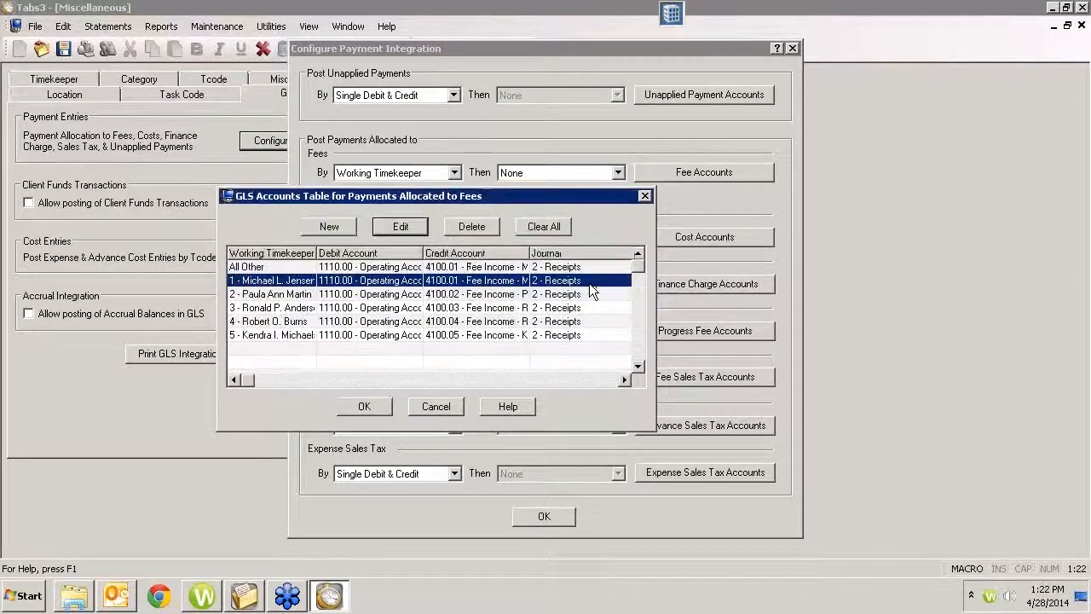
{"action": "left_click", "coordinate": [436, 406]}
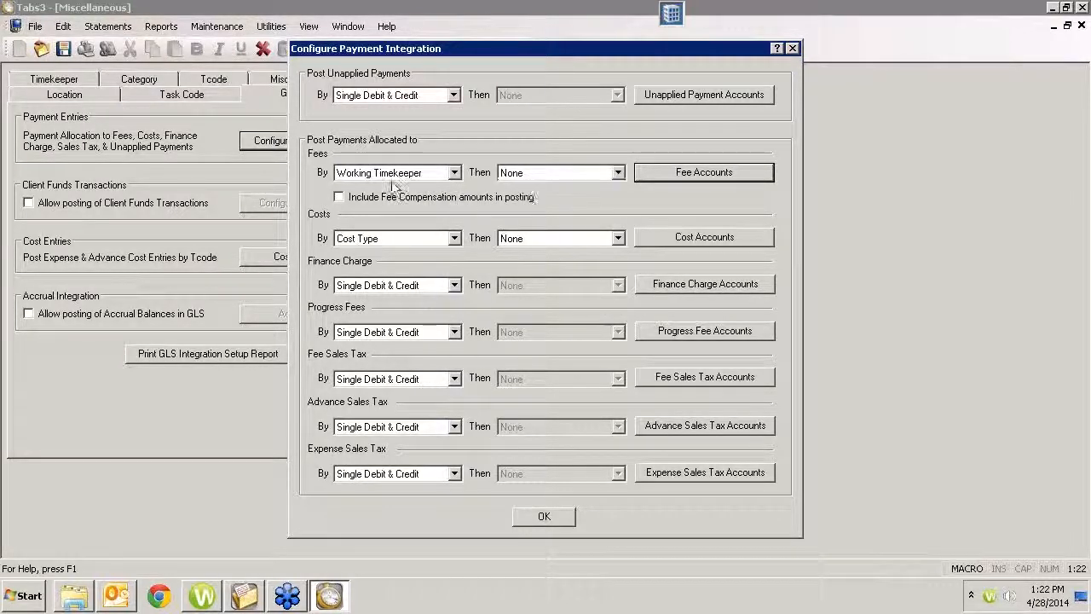
Check the secondary posting options for fees, and view the cost posting options with the GLS accounts table for costs
{"action": "left_click", "coordinate": [618, 172]}
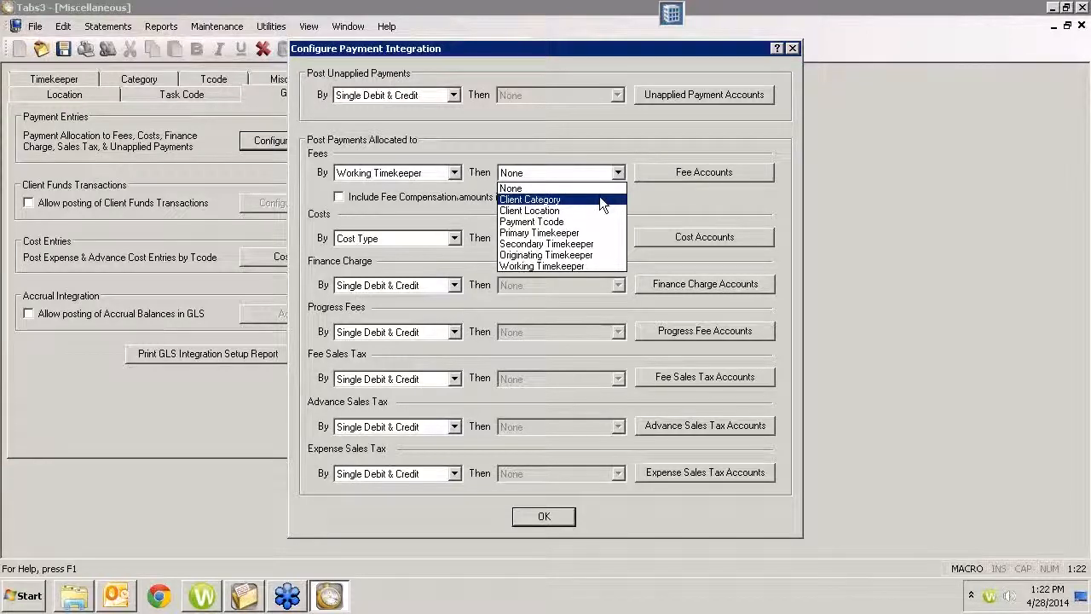
{"action": "left_click", "coordinate": [687, 147]}
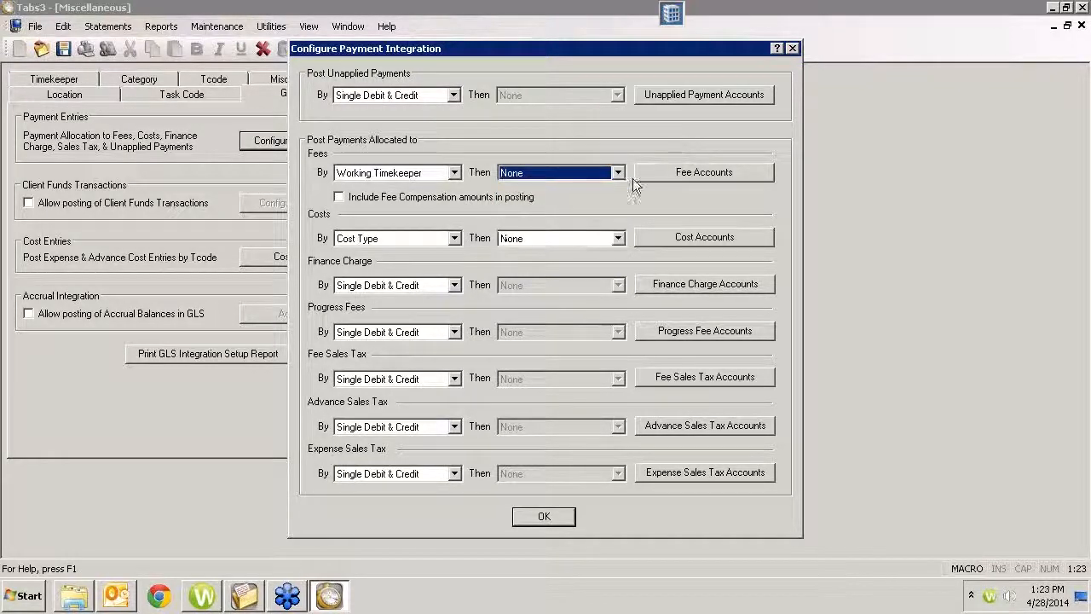
{"action": "left_click", "coordinate": [455, 239]}
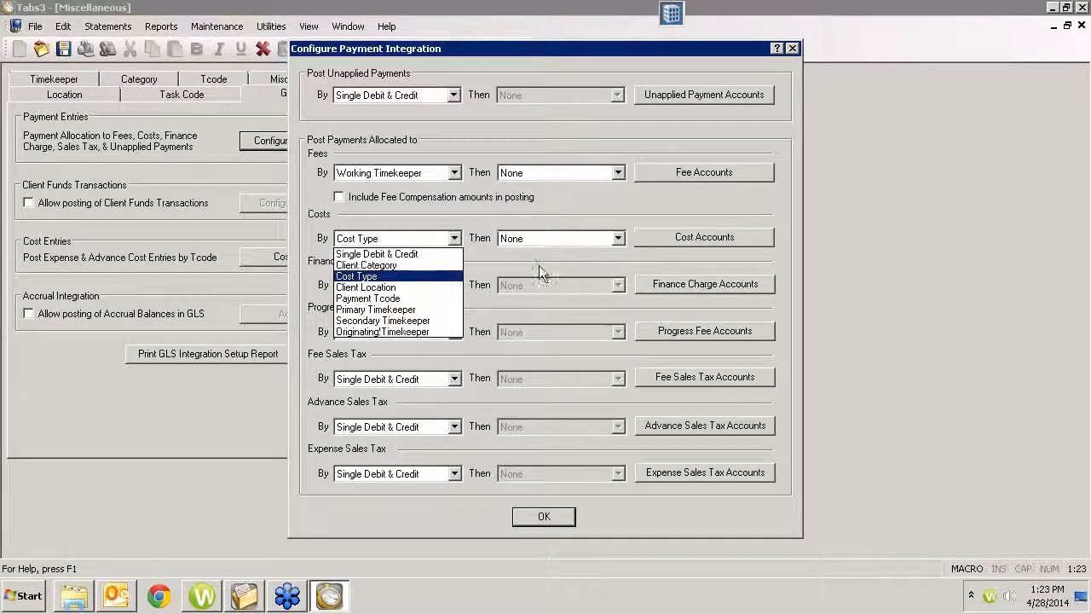
{"action": "left_click", "coordinate": [731, 232]}
{"action": "left_click", "coordinate": [732, 232]}
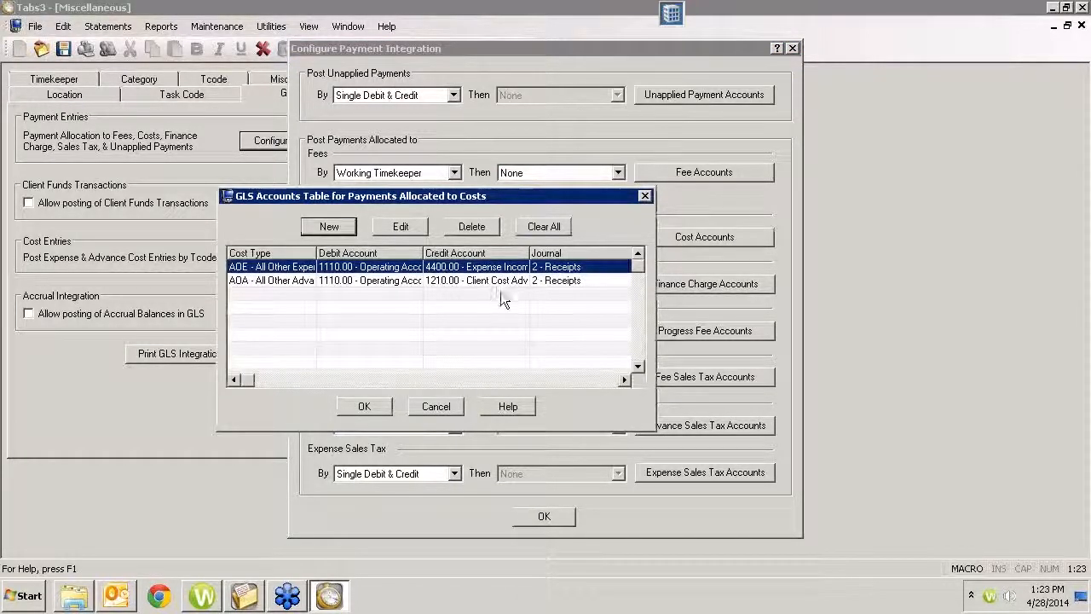
{"action": "left_click", "coordinate": [436, 406]}
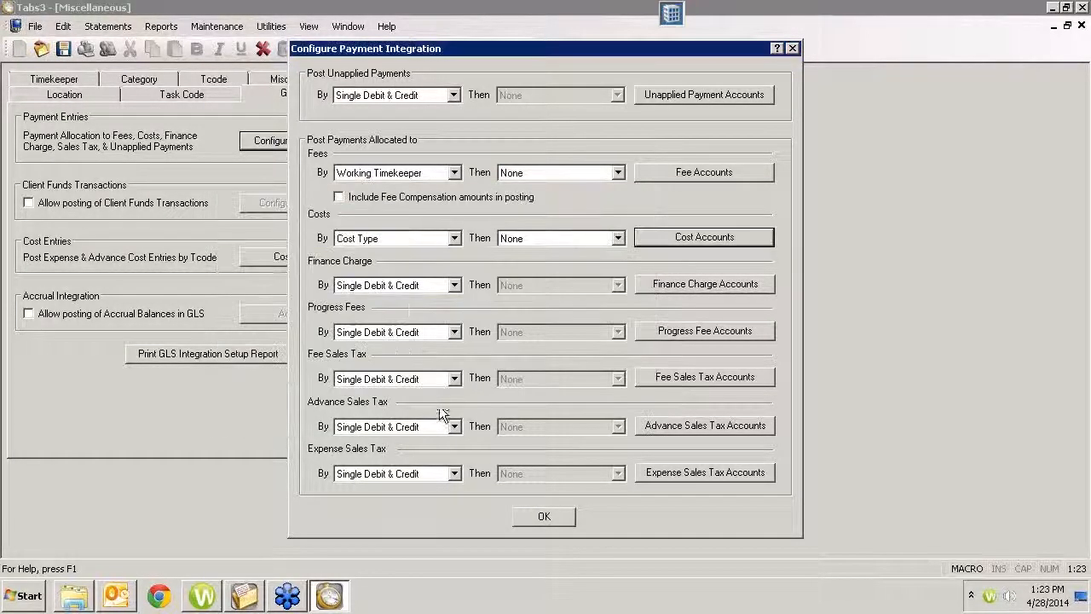
Review the primary posting options for costs, finance charge and unapplied payments, leaving the selections as they are
{"action": "left_click", "coordinate": [455, 238]}
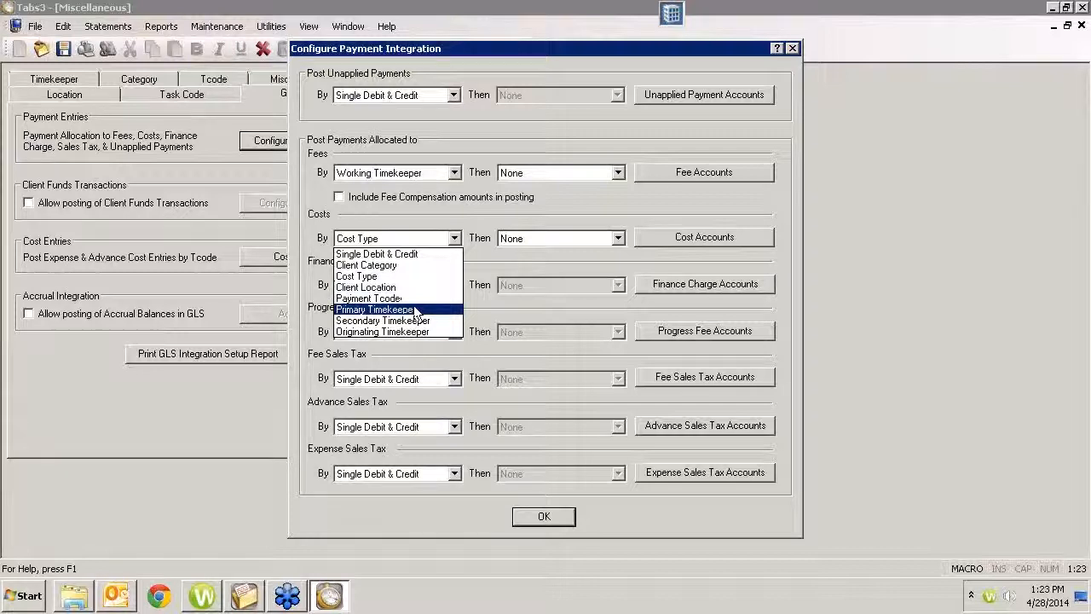
{"action": "left_click", "coordinate": [526, 197]}
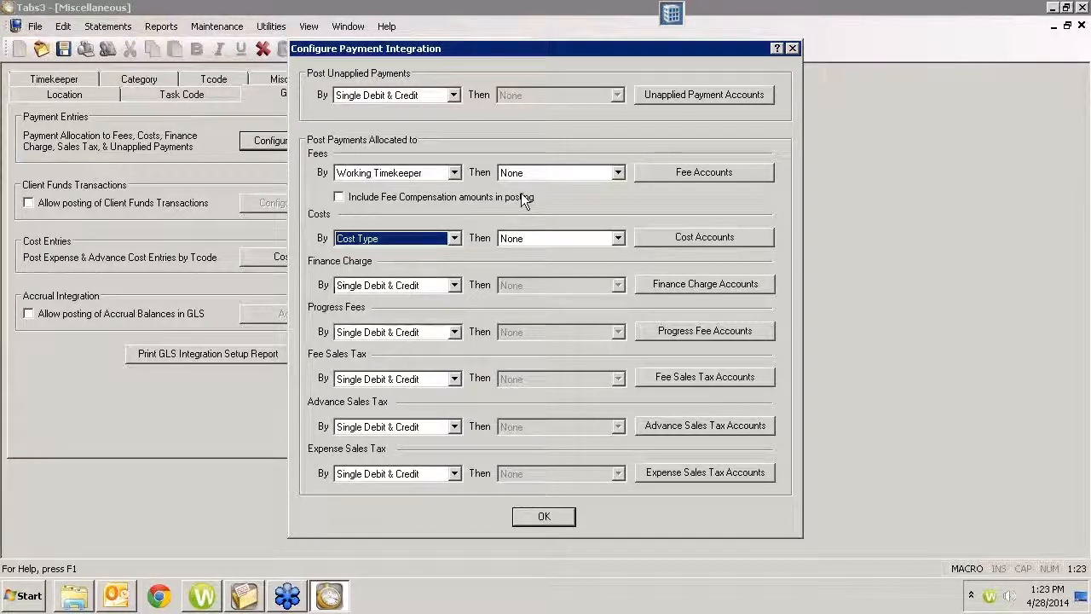
{"action": "left_click", "coordinate": [452, 283]}
{"action": "left_click", "coordinate": [453, 285]}
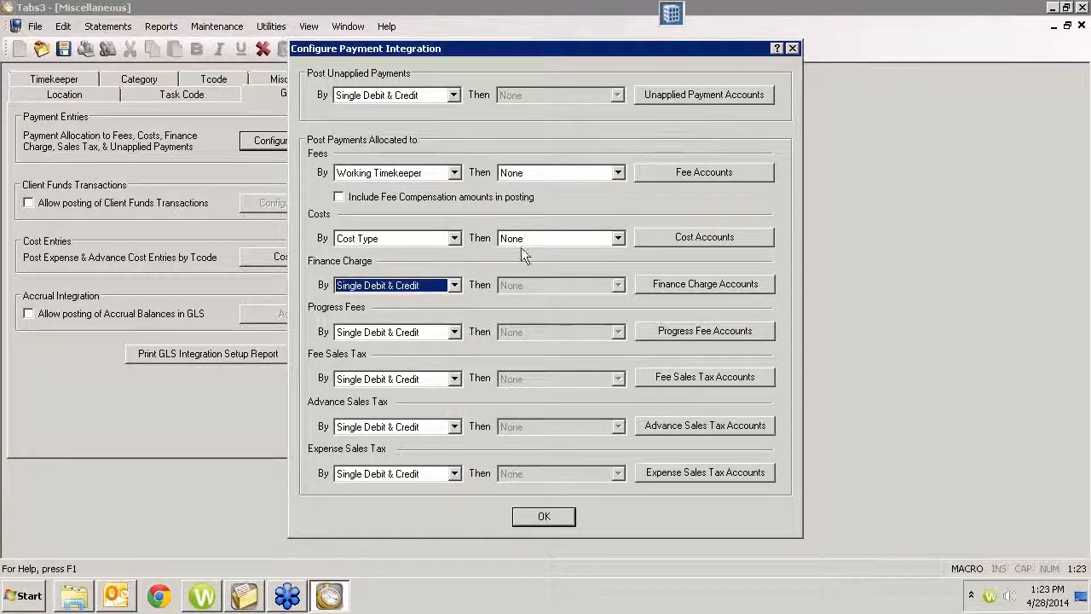
{"action": "left_click", "coordinate": [454, 238]}
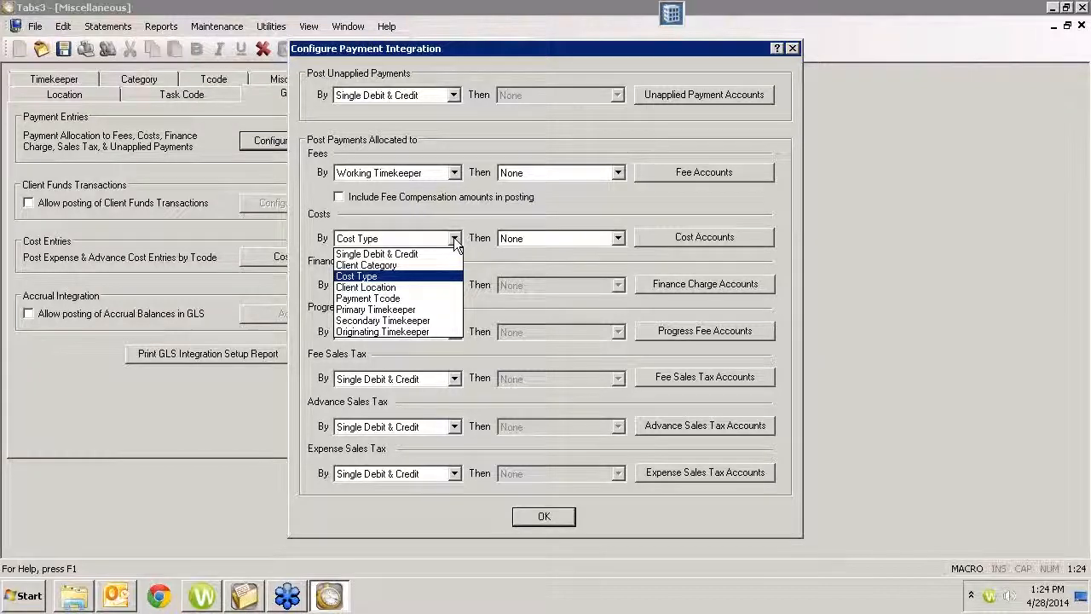
{"action": "left_click", "coordinate": [500, 123]}
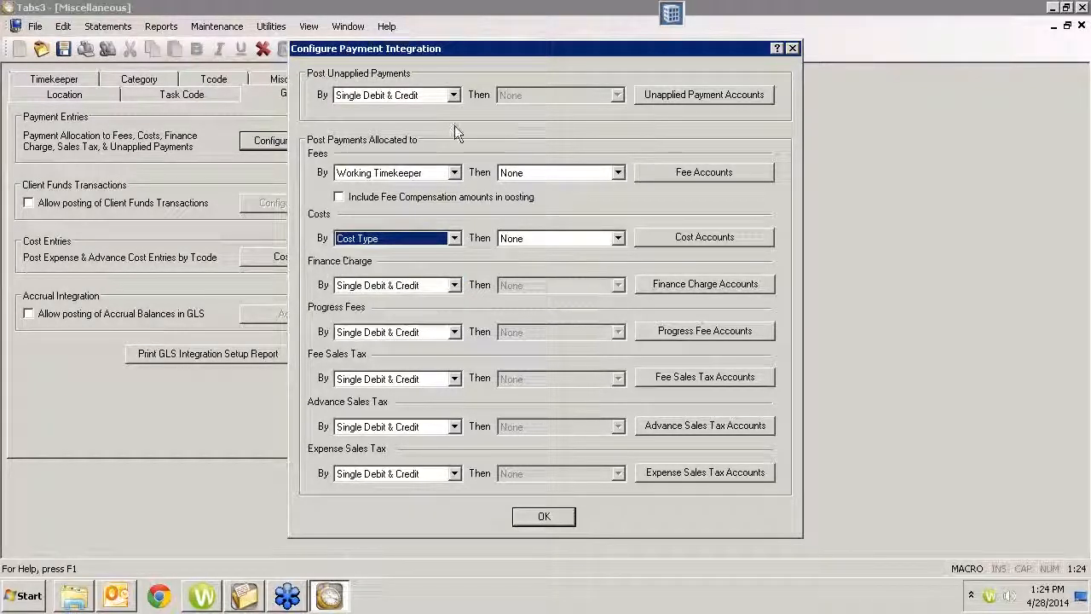
{"action": "left_click", "coordinate": [455, 95]}
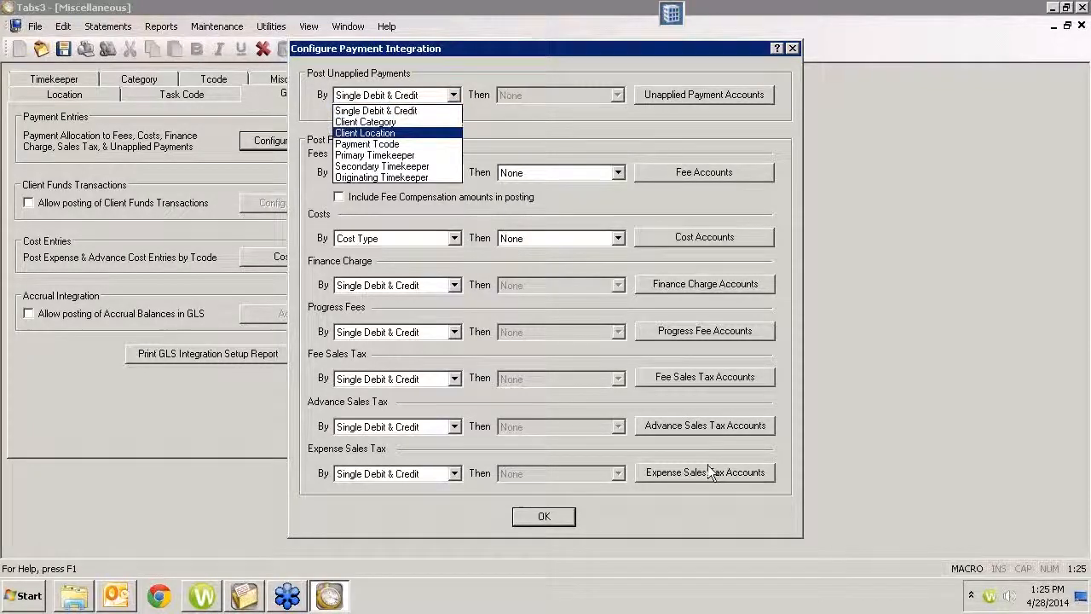
{"action": "left_click", "coordinate": [599, 525]}
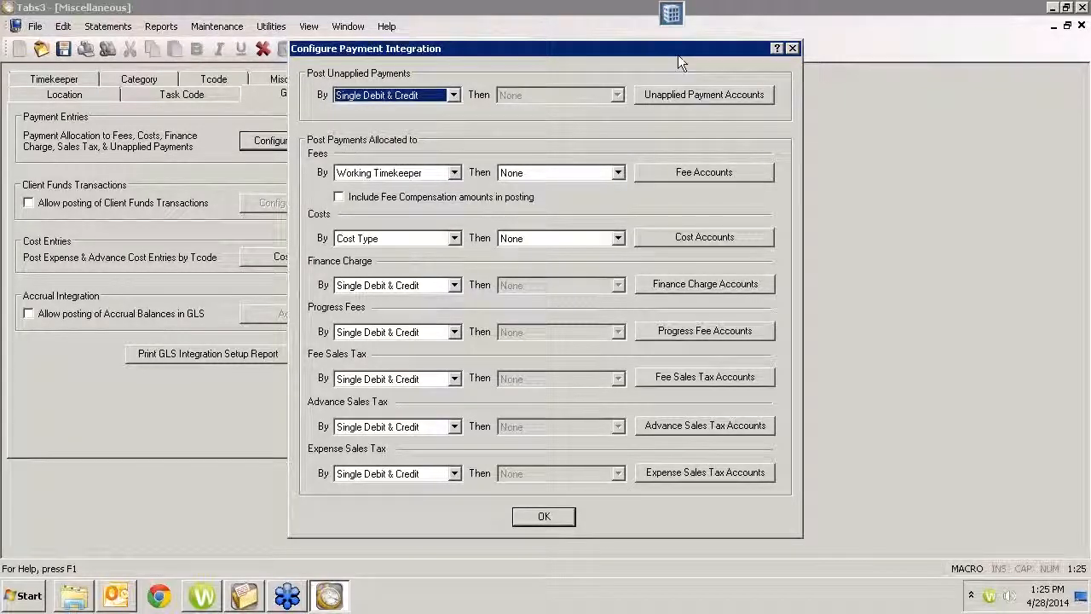
Accept the payment integration configuration, close the GLS integration setup, and display the configuration again
{"action": "left_click", "coordinate": [542, 518]}
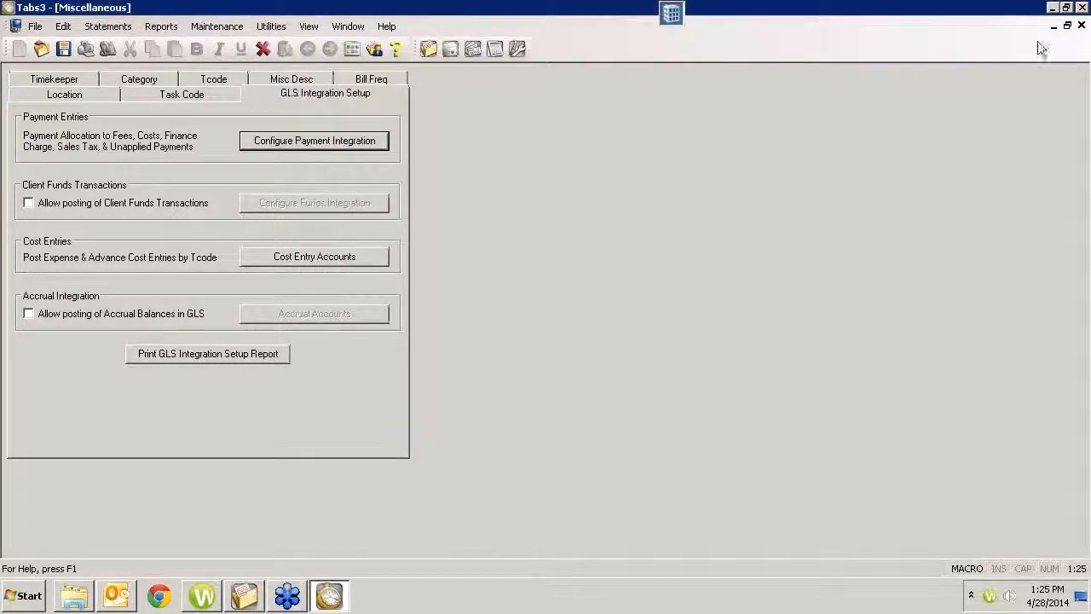
{"action": "left_click", "coordinate": [1081, 26]}
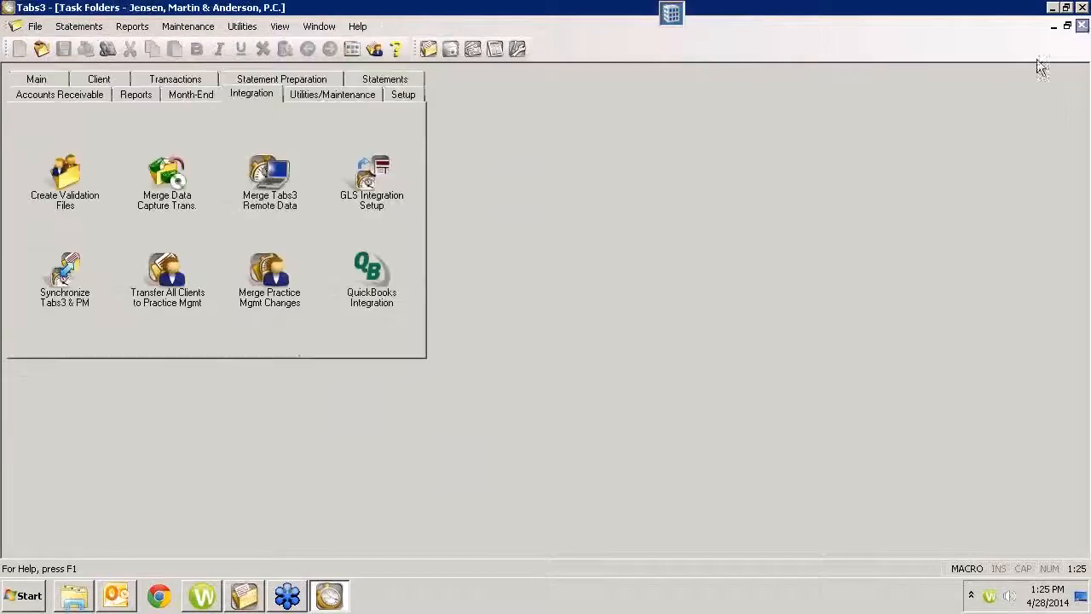
{"action": "double_click", "coordinate": [372, 174]}
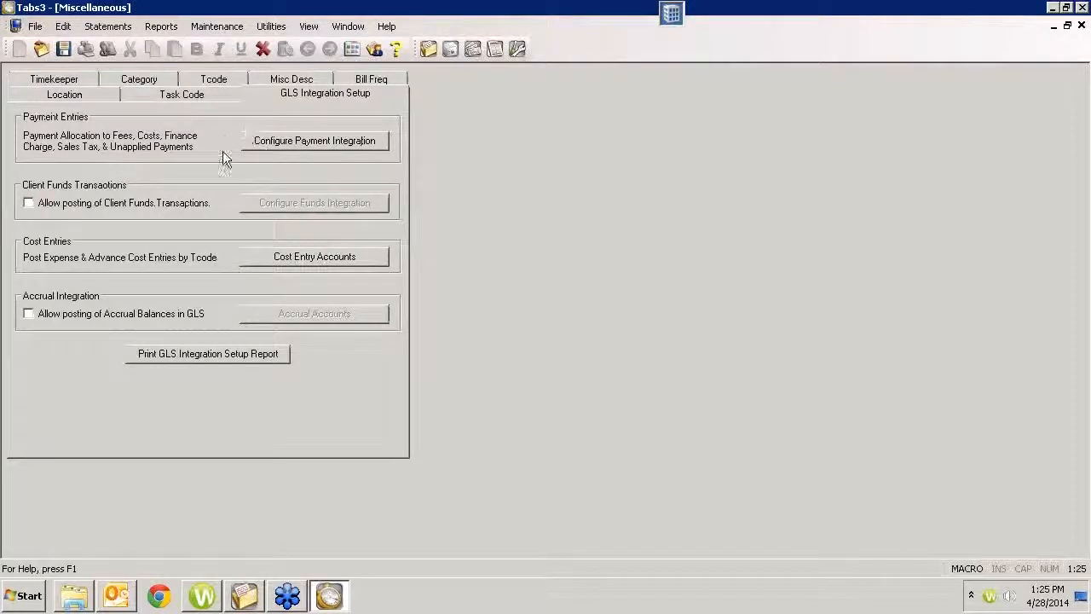
{"action": "left_click", "coordinate": [310, 145]}
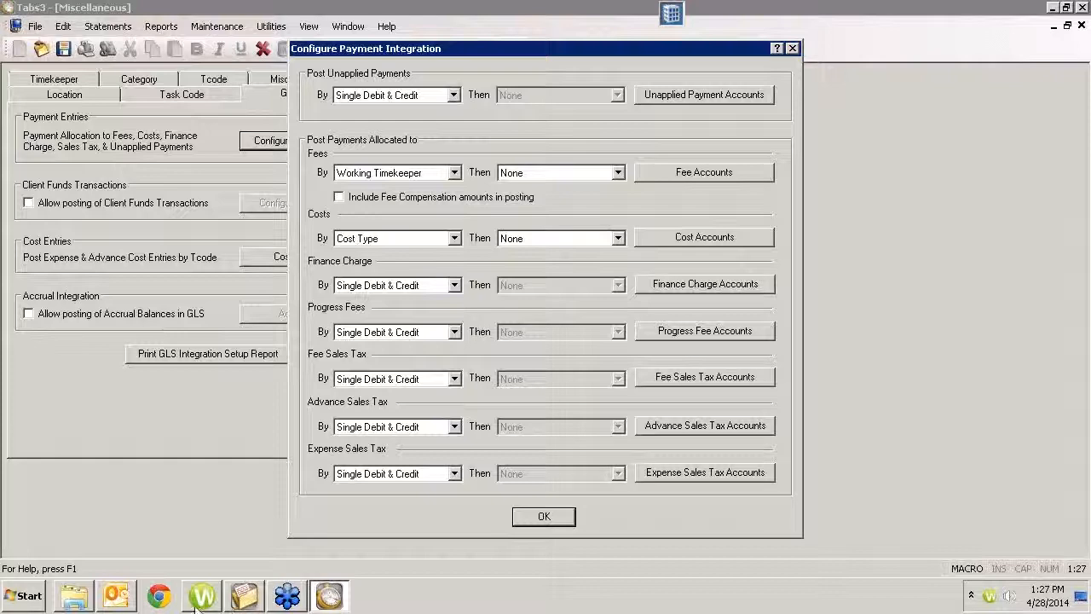
{"action": "left_click", "coordinate": [164, 606]}
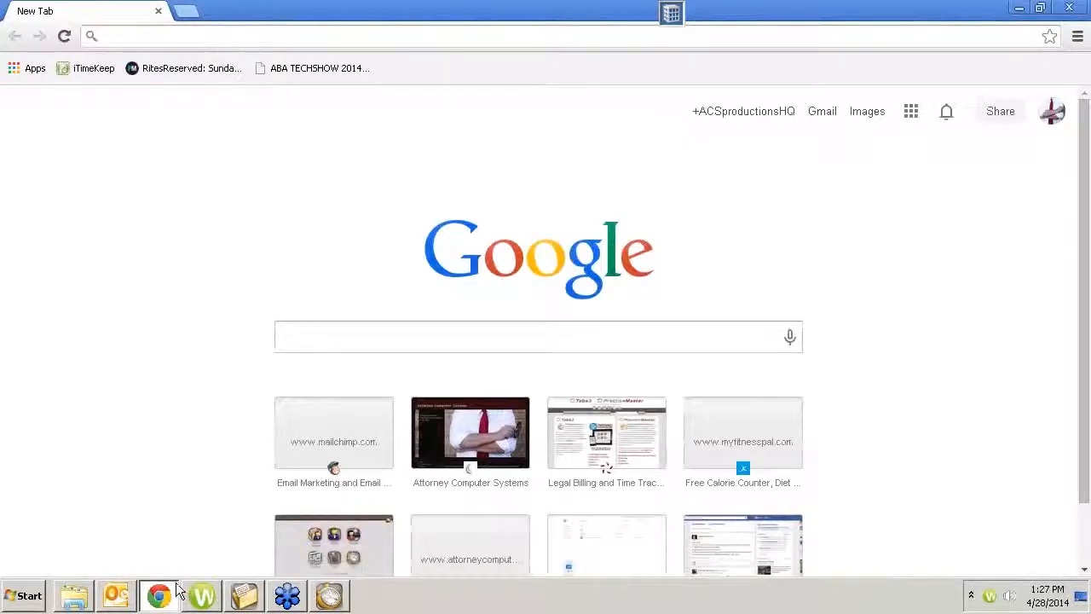
{"action": "left_click", "coordinate": [174, 33]}
{"action": "type", "text": "www.attorneycomputersystems.com"}
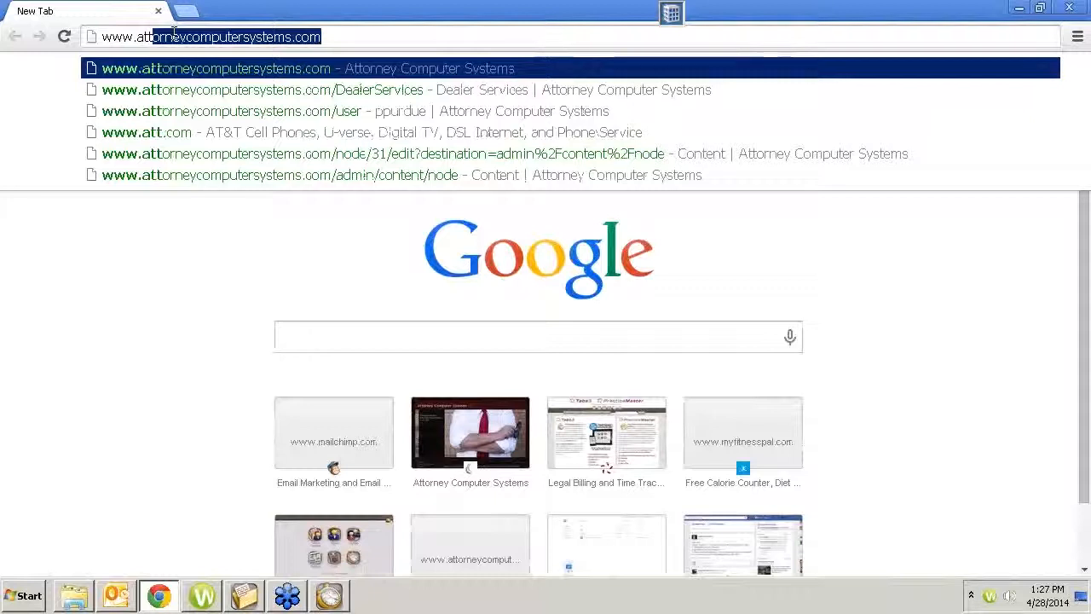
{"action": "key", "text": "Return"}
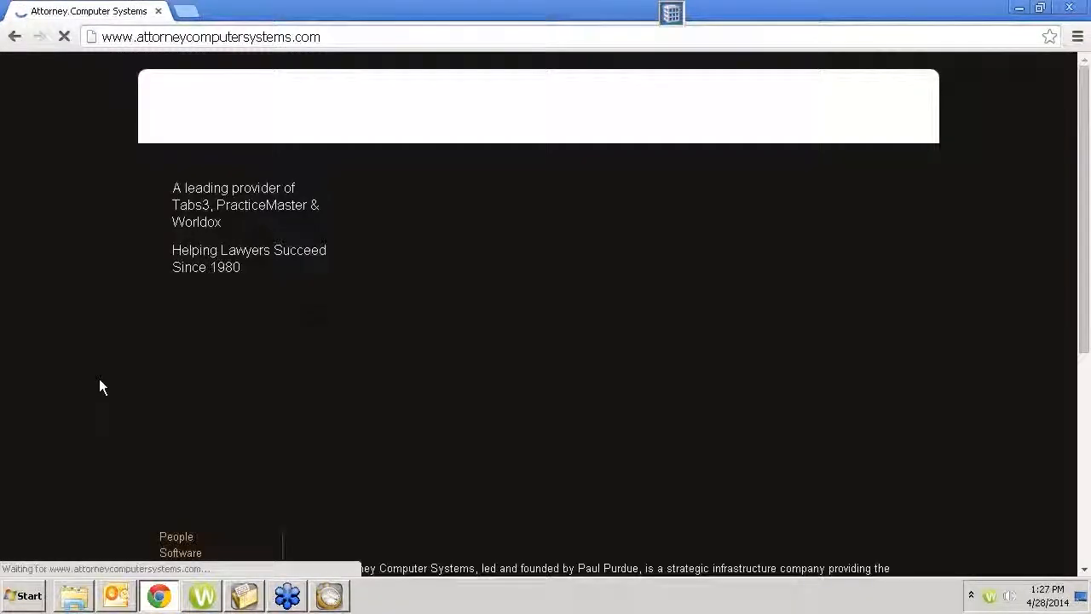
Open the PracticeMaster Virtual User Group Meetings page and review the April 28, 2014 session and the recorded sessions from earlier months
{"action": "scroll", "coordinate": [163, 401], "scroll_direction": "down", "scroll_amount": 5}
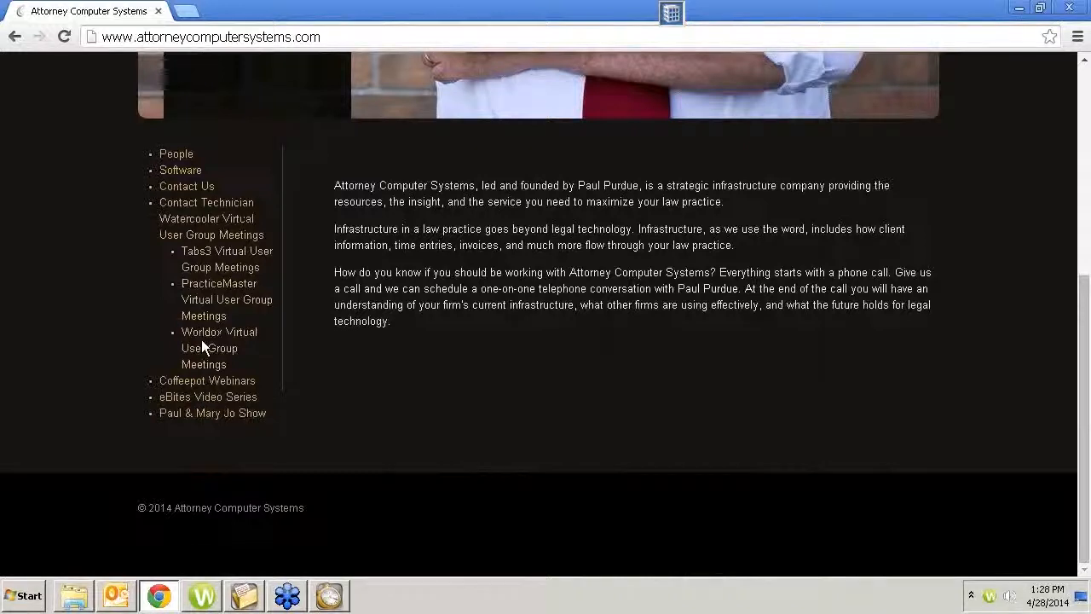
{"action": "left_click", "coordinate": [202, 286]}
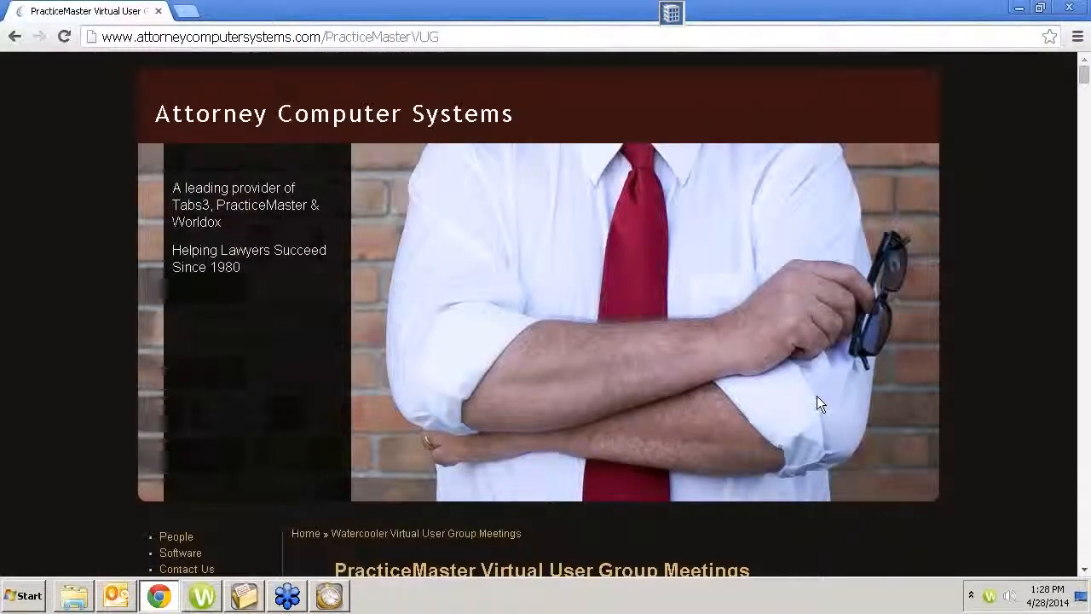
{"action": "scroll", "coordinate": [817, 404], "scroll_direction": "down", "scroll_amount": 7}
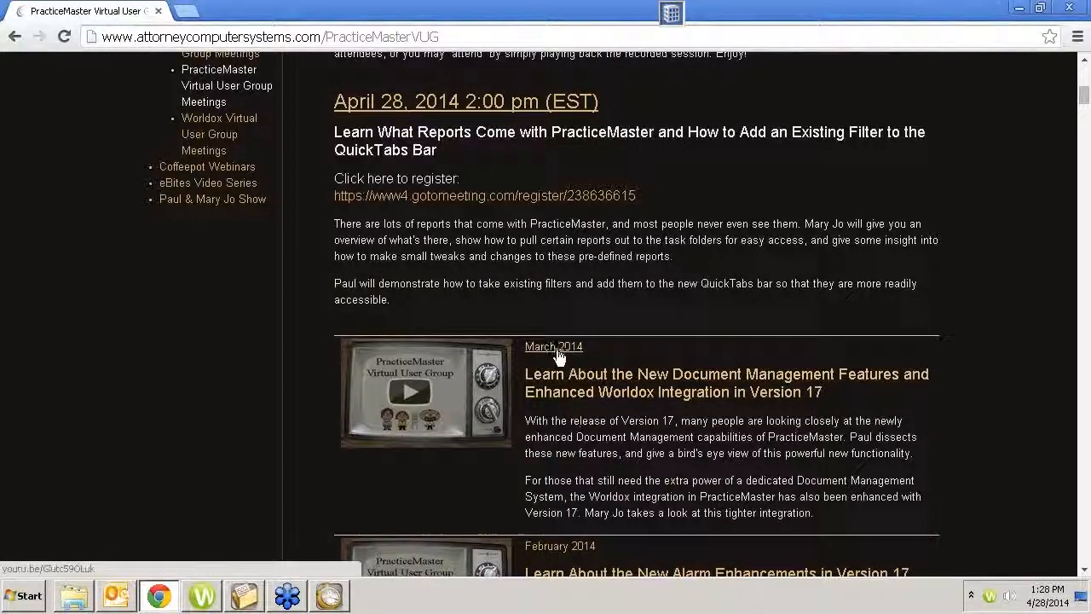
{"action": "scroll", "coordinate": [559, 401], "scroll_direction": "down", "scroll_amount": 1}
{"action": "scroll", "coordinate": [553, 410], "scroll_direction": "down", "scroll_amount": 2}
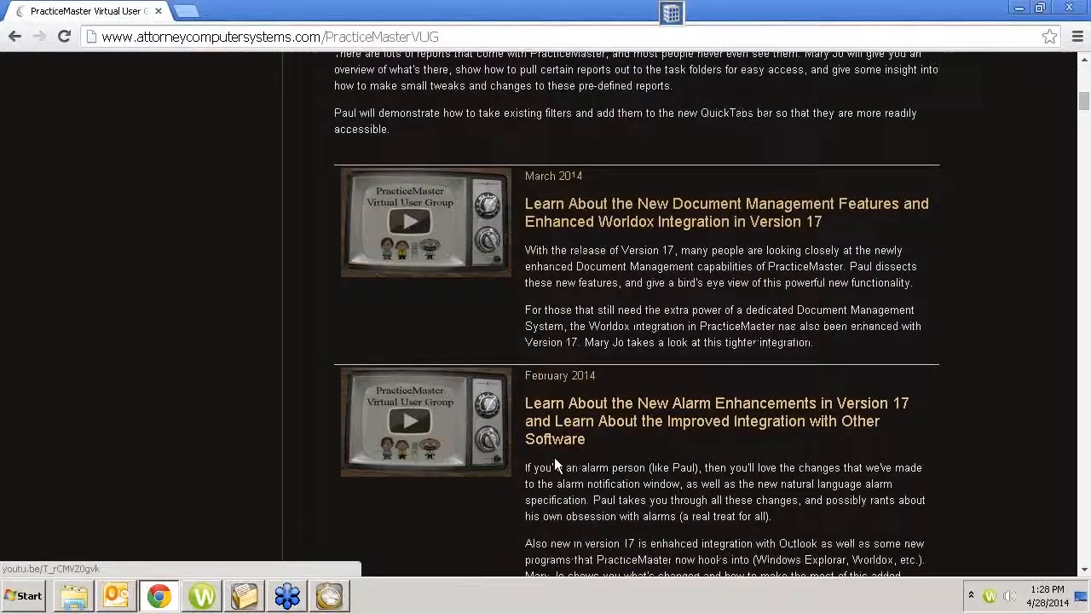
{"action": "scroll", "coordinate": [549, 426], "scroll_direction": "up", "scroll_amount": 4}
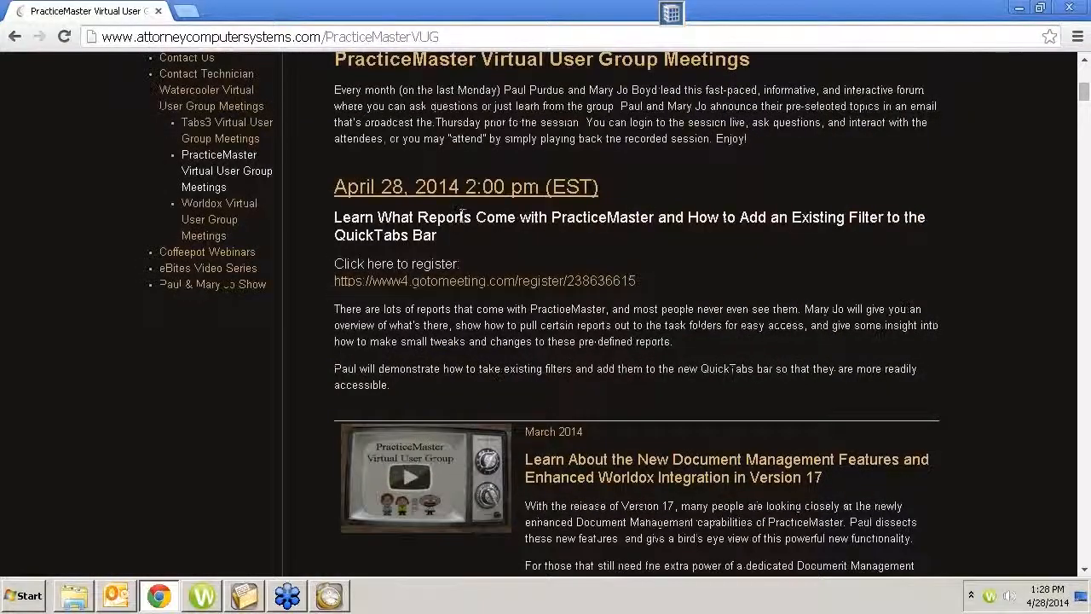